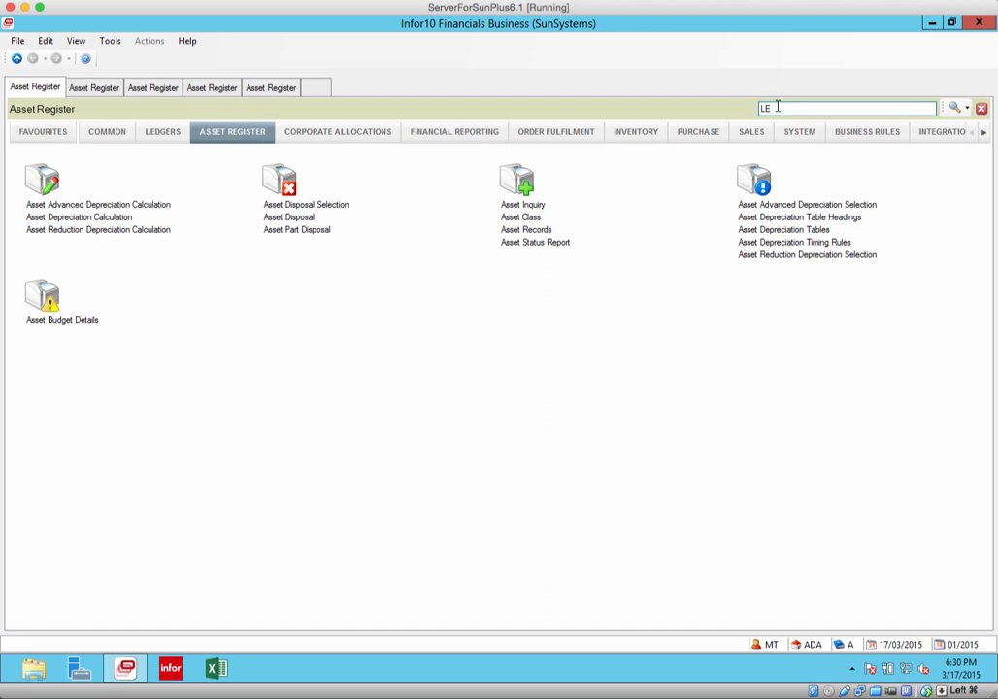
Open Ledger Entry (LE) with journal type JV and enter Laptop as the transaction reference
key("Return")
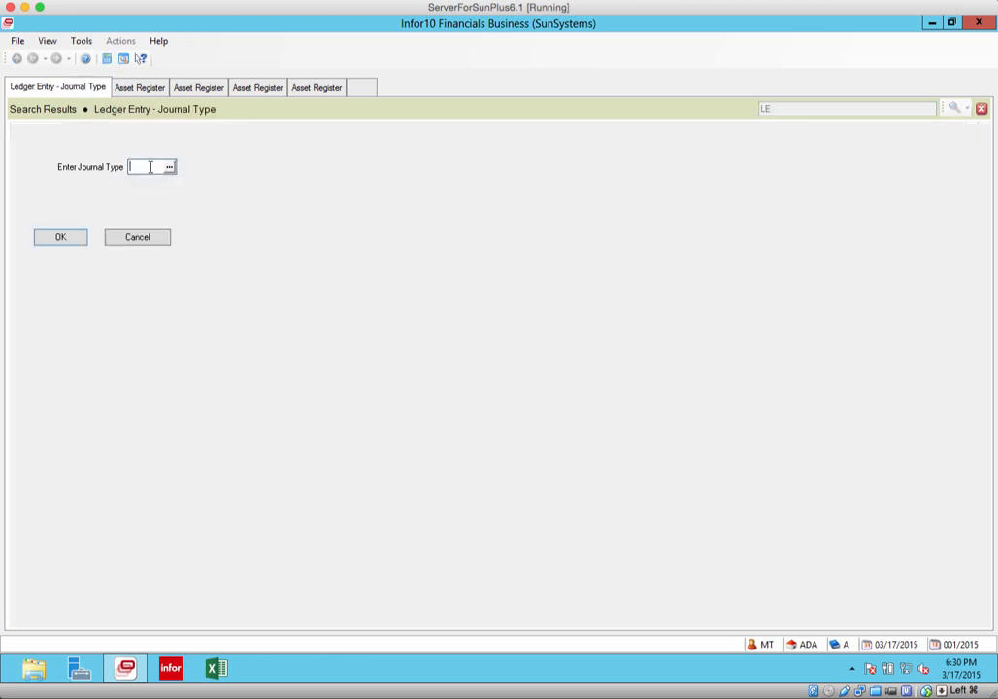
type("JV")
key("Return")
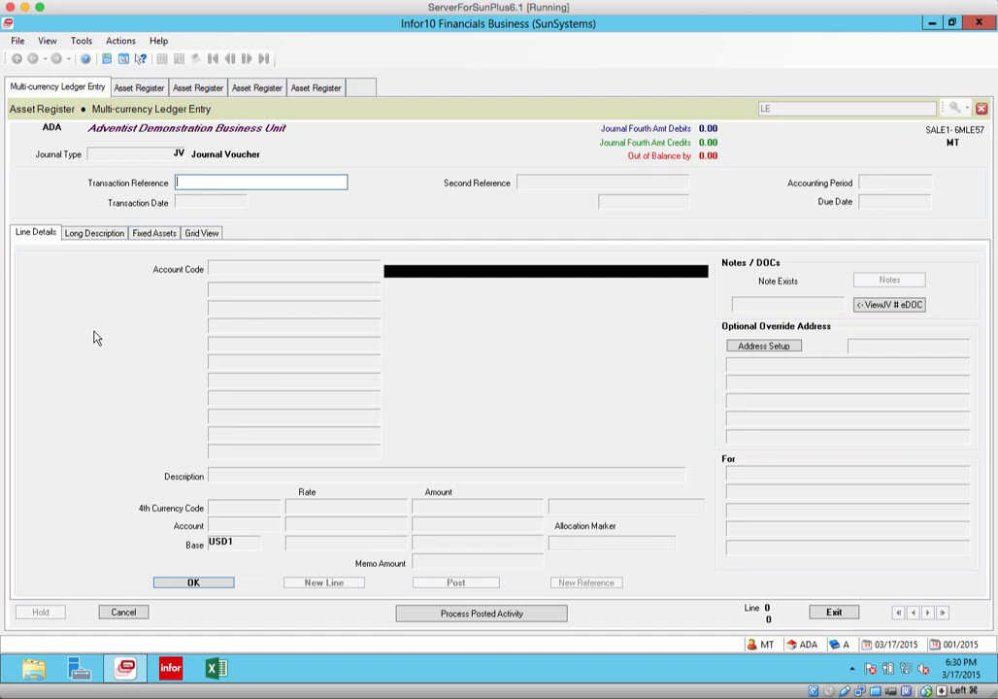
type("Laptop")
key("Return")
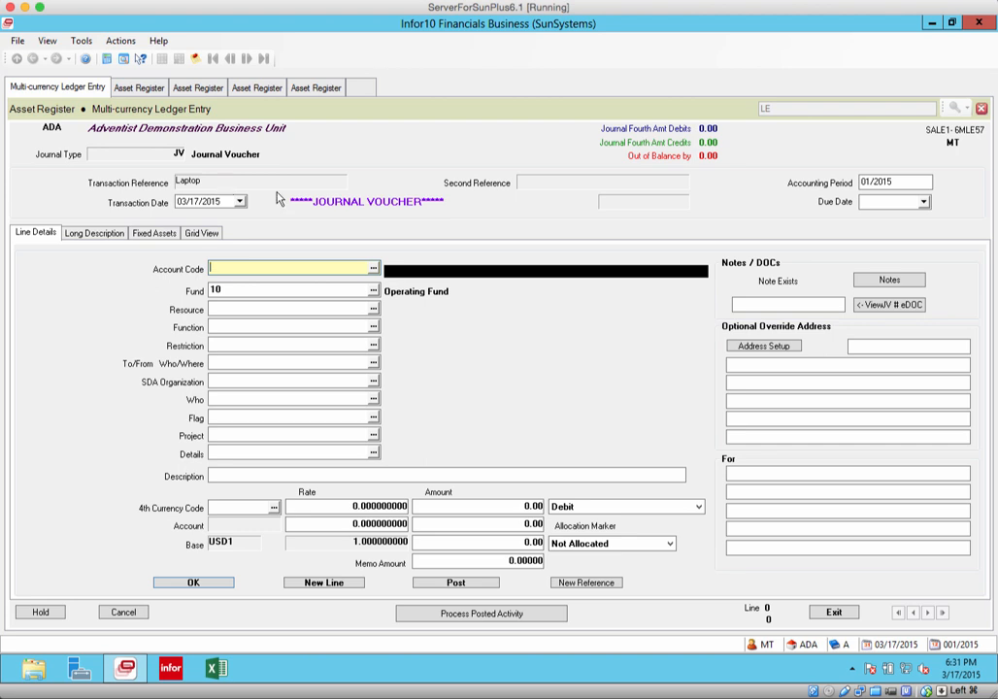
Set the journal's transaction date to 01/01/2013 and its accounting period to 01/2013
left_click(233, 201)
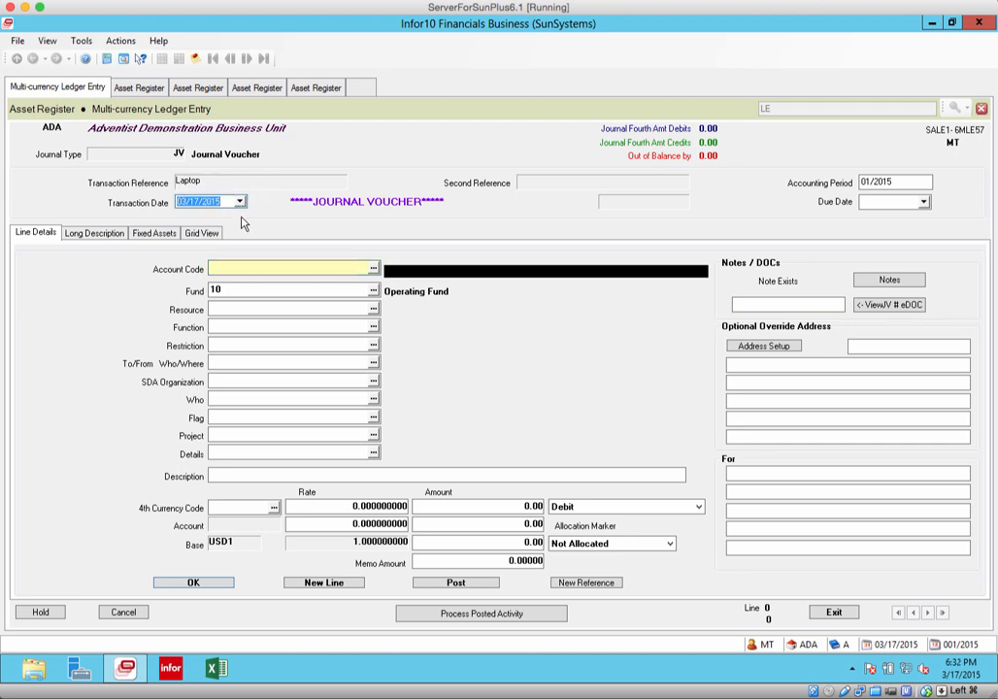
type("01/01/2013")
left_click(902, 182)
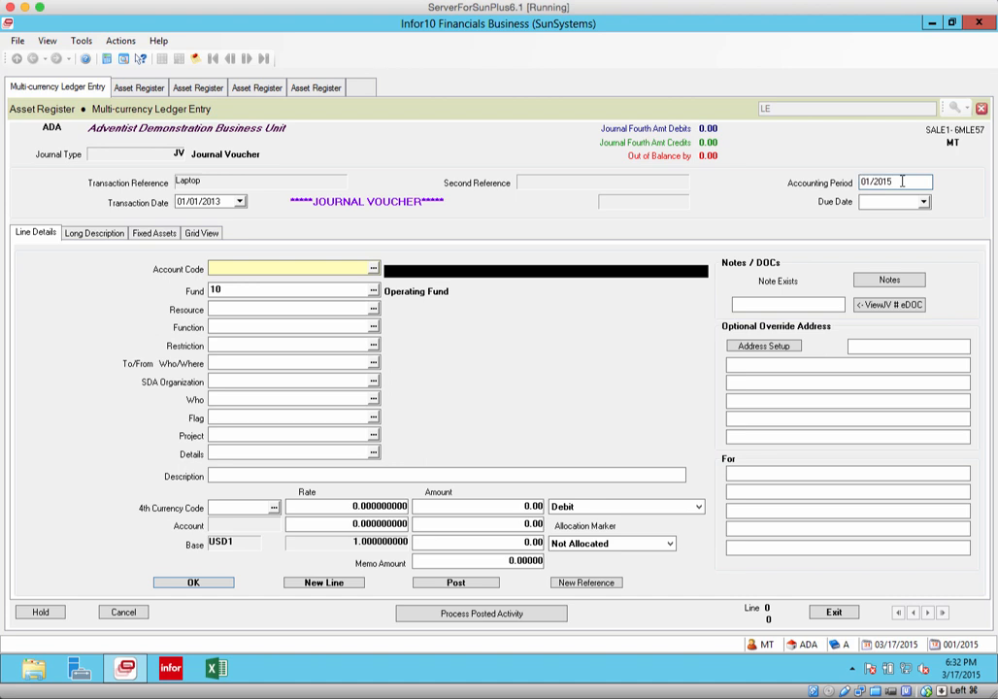
key("BackSpace")
type("3")
Assign account code 997110 (Transfers between Funds) and resource UFNT to the first journal line
left_click(236, 268)
left_click(373, 268)
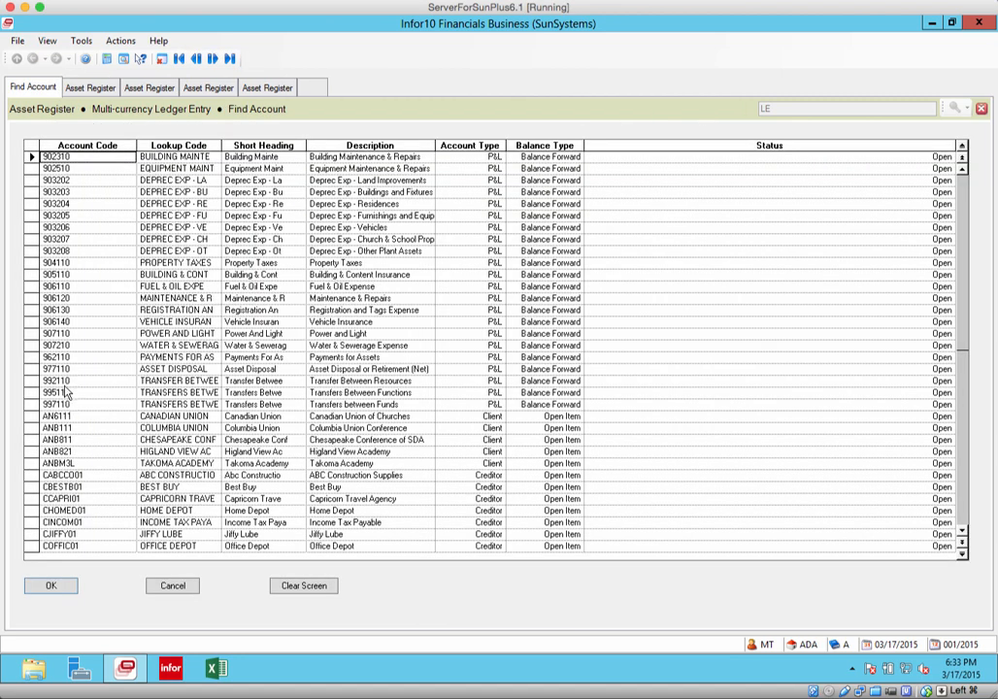
double_click(101, 404)
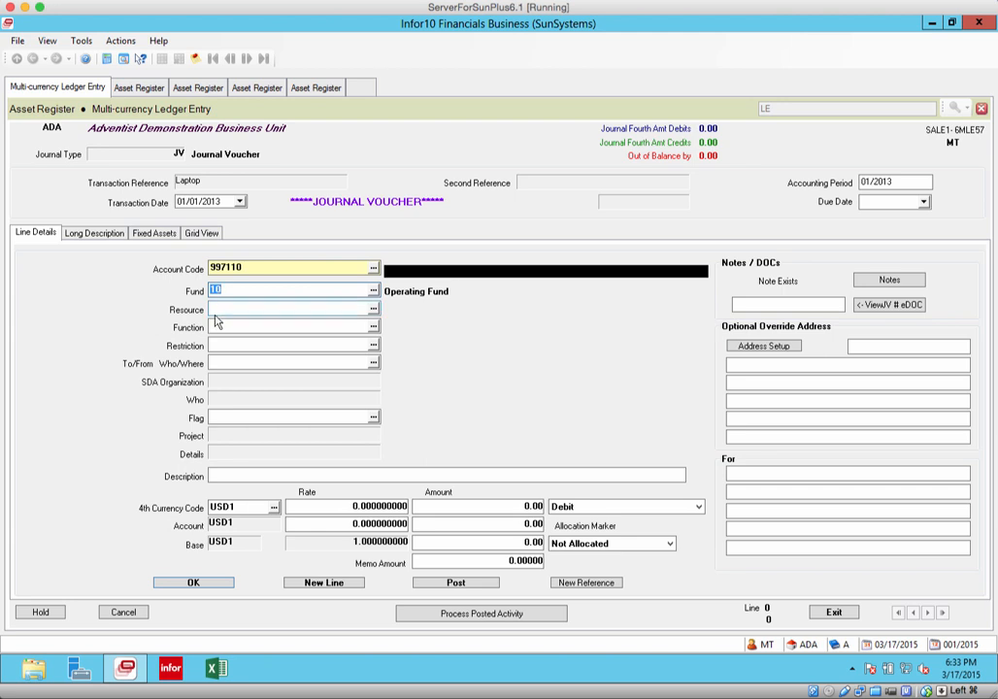
left_click(373, 309)
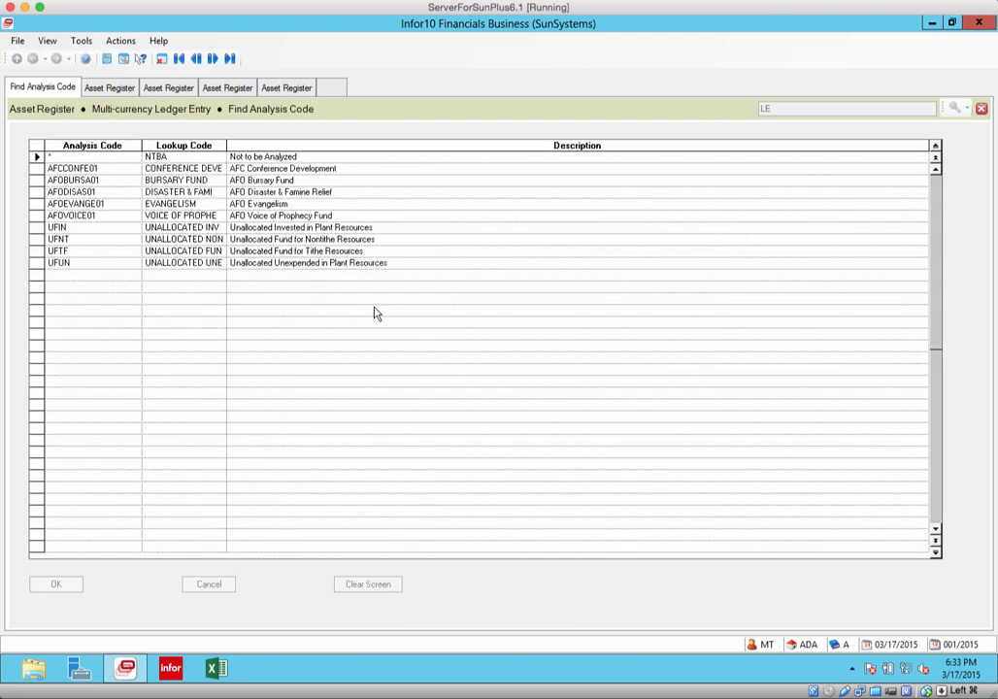
left_click(45, 239)
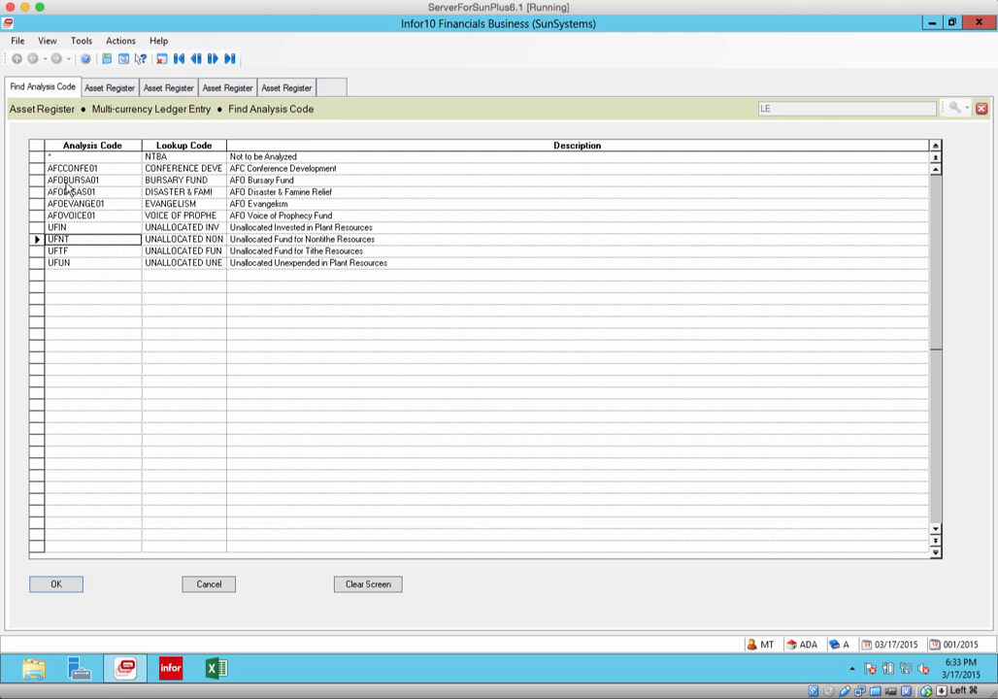
left_click(76, 587)
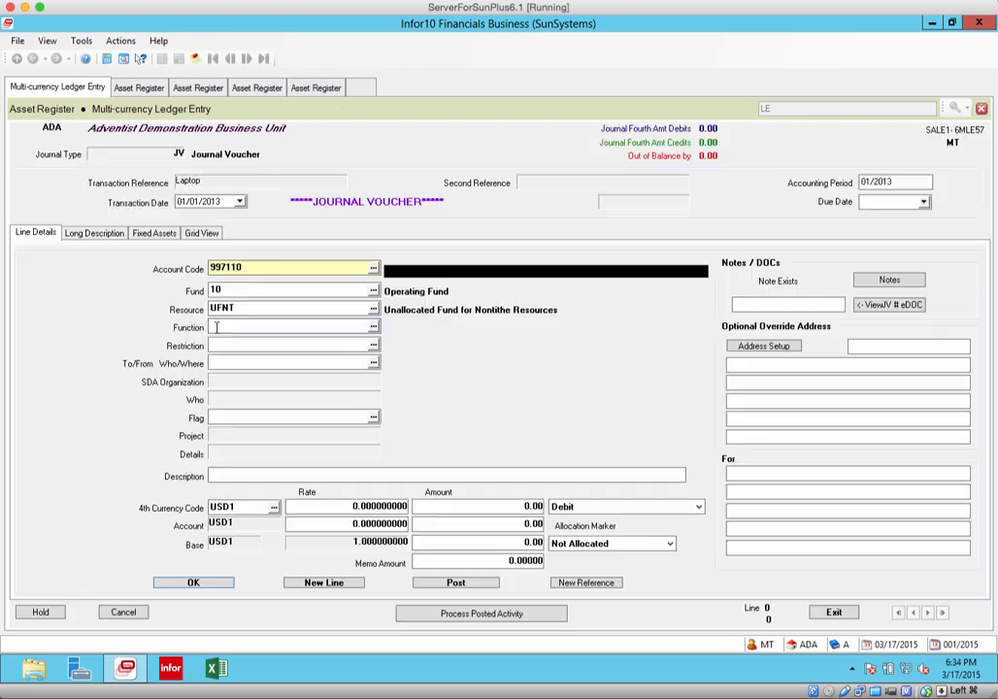
Set the first line's function to ASTREAS01 (Treasurer) and its restriction to 0 (Unrestricted)
left_click(373, 328)
left_click(38, 194)
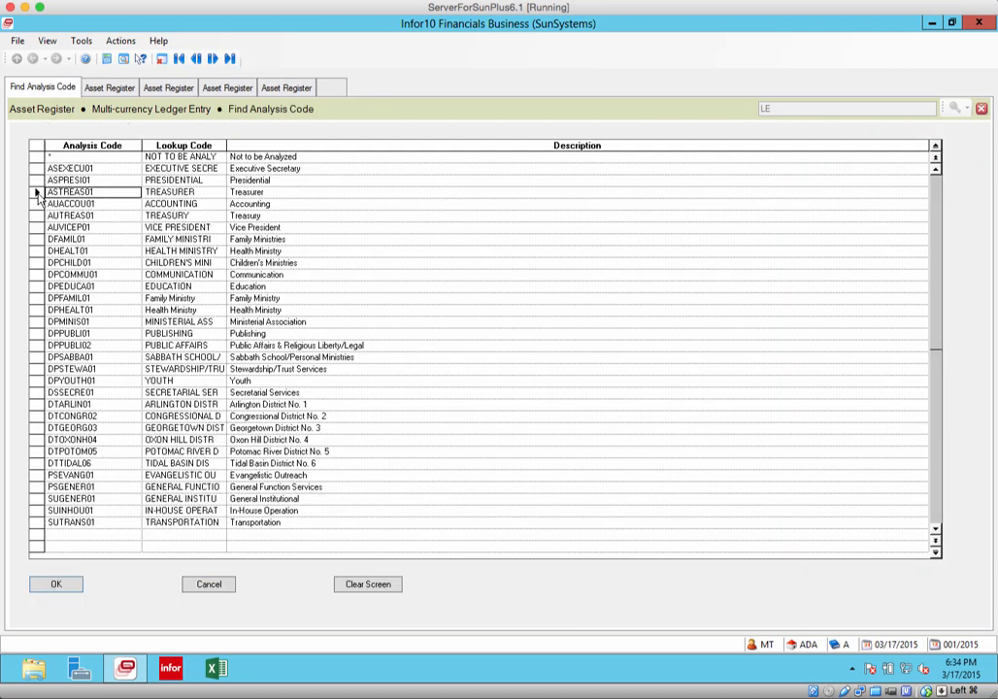
left_click(79, 588)
left_click(373, 345)
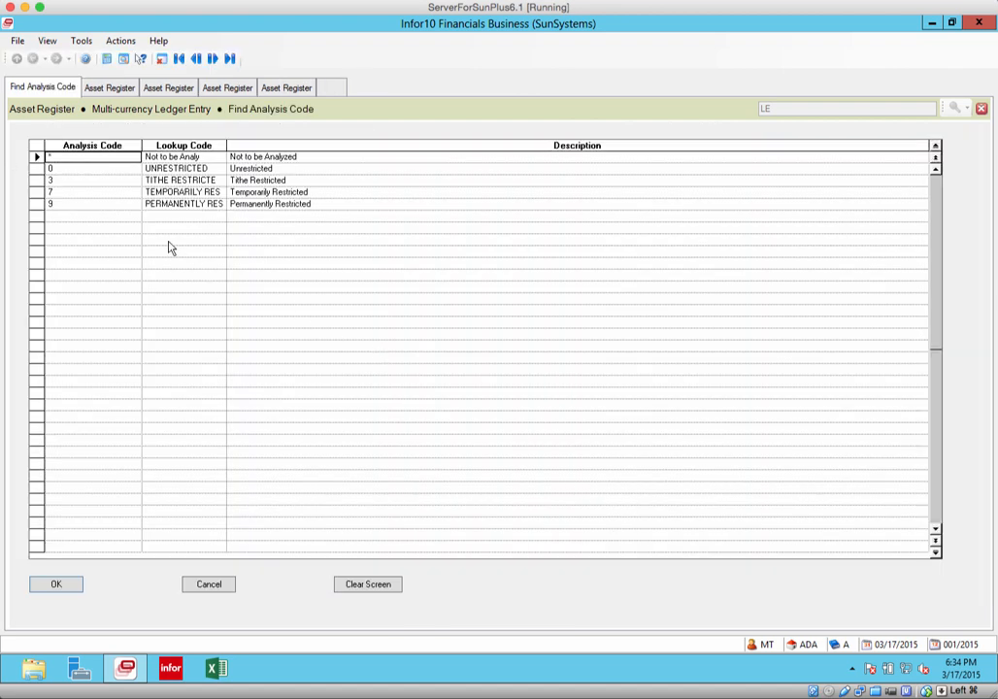
left_click(35, 168)
left_click(74, 585)
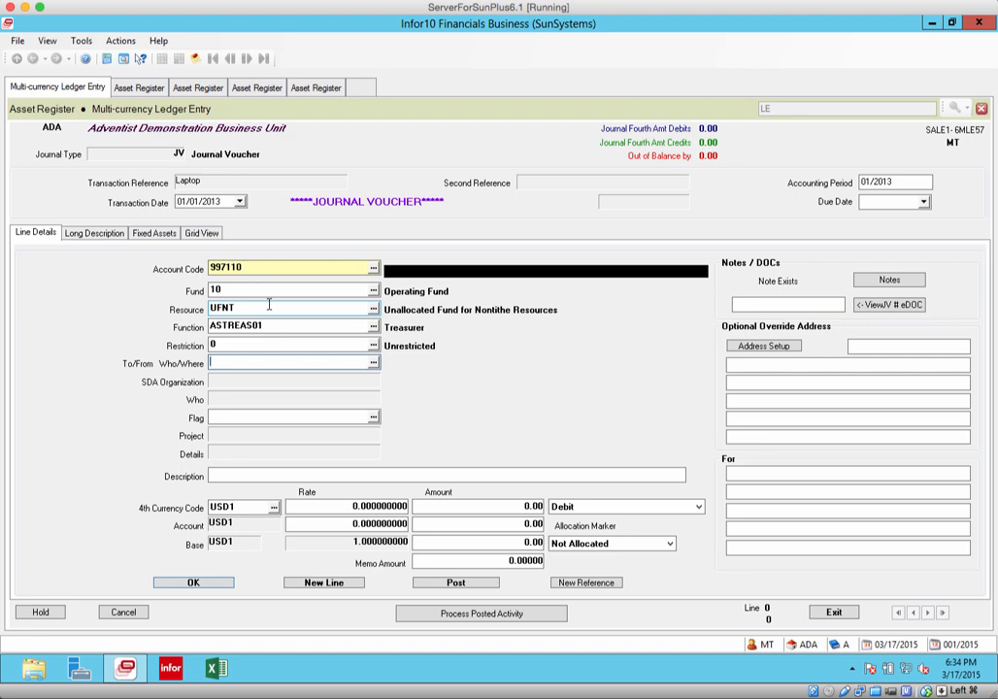
Set the first line's flag to OUT and its To/From Who/Where code to 20 (Plant Fund)
left_click(223, 417)
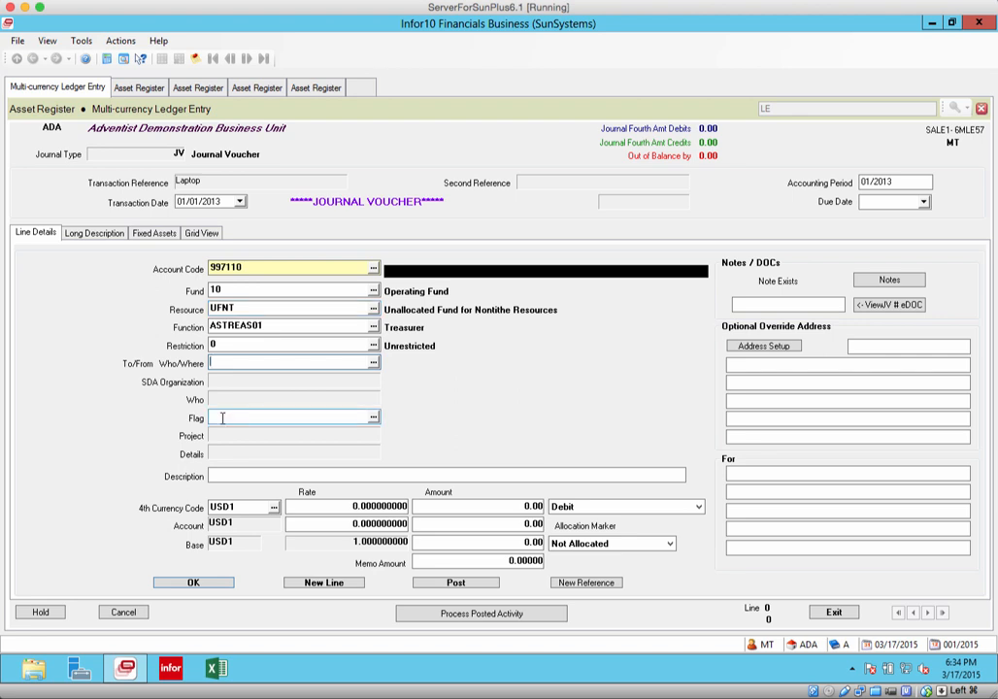
left_click(375, 419)
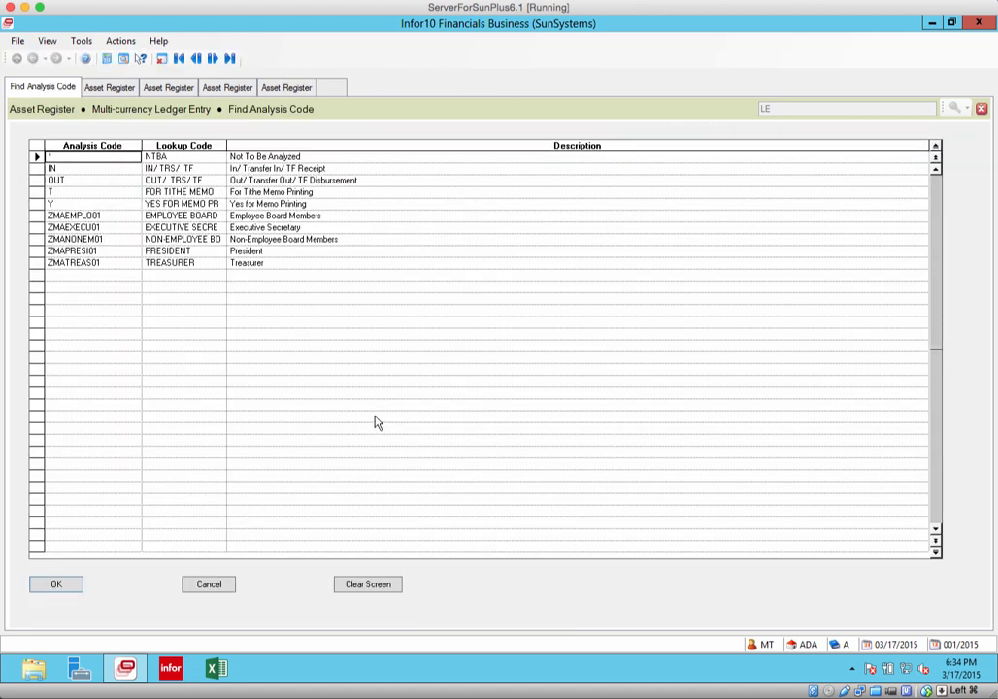
left_click(78, 179)
left_click(81, 587)
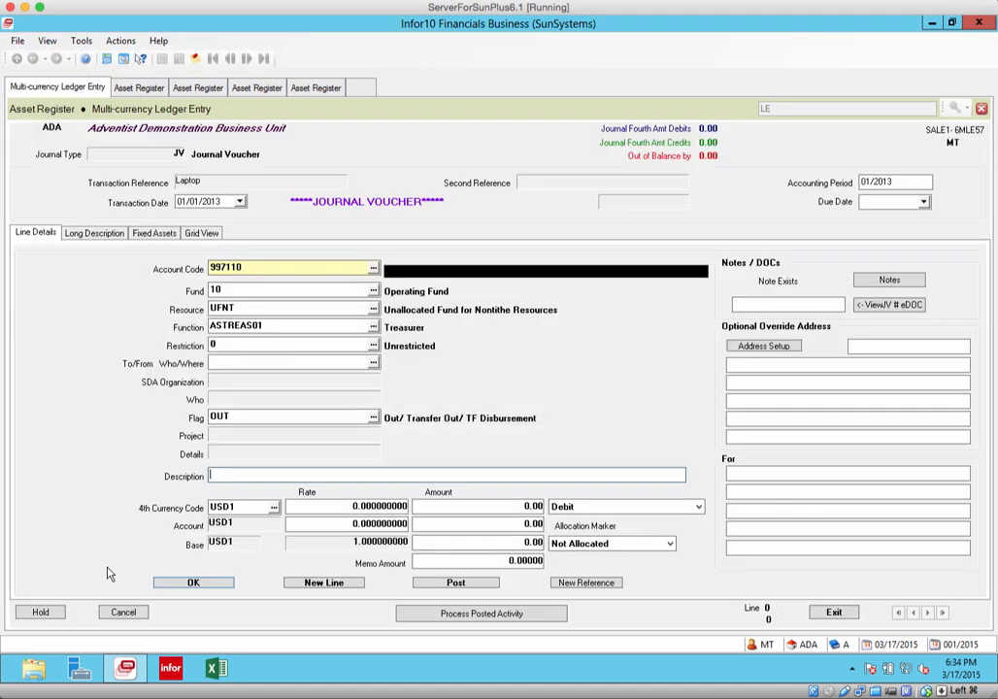
left_click(218, 359)
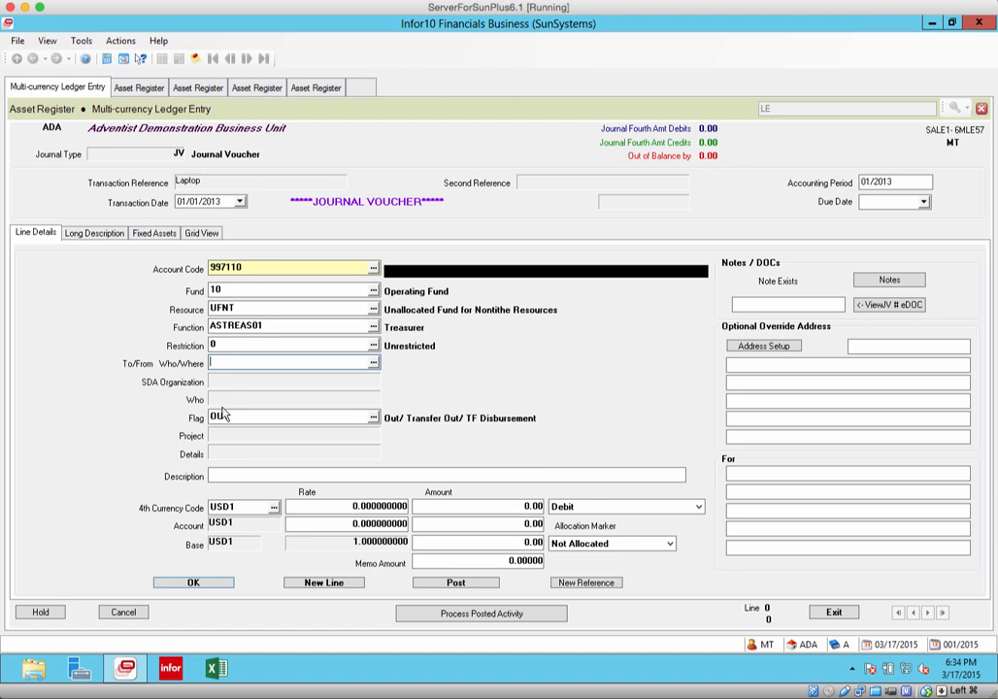
type("20")
Enter a debit amount of 2500 with the description "Purchase of Toshiba Laptop" and save the line to start a new one
left_click(532, 507)
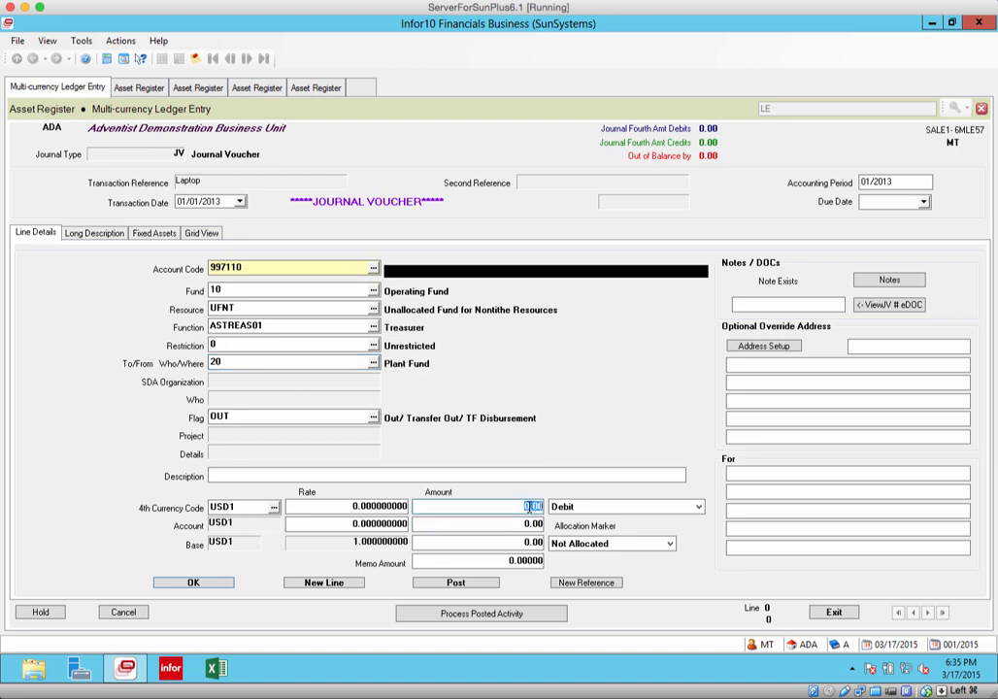
type("2500")
key("Tab")
key("Tab")
left_click(239, 475)
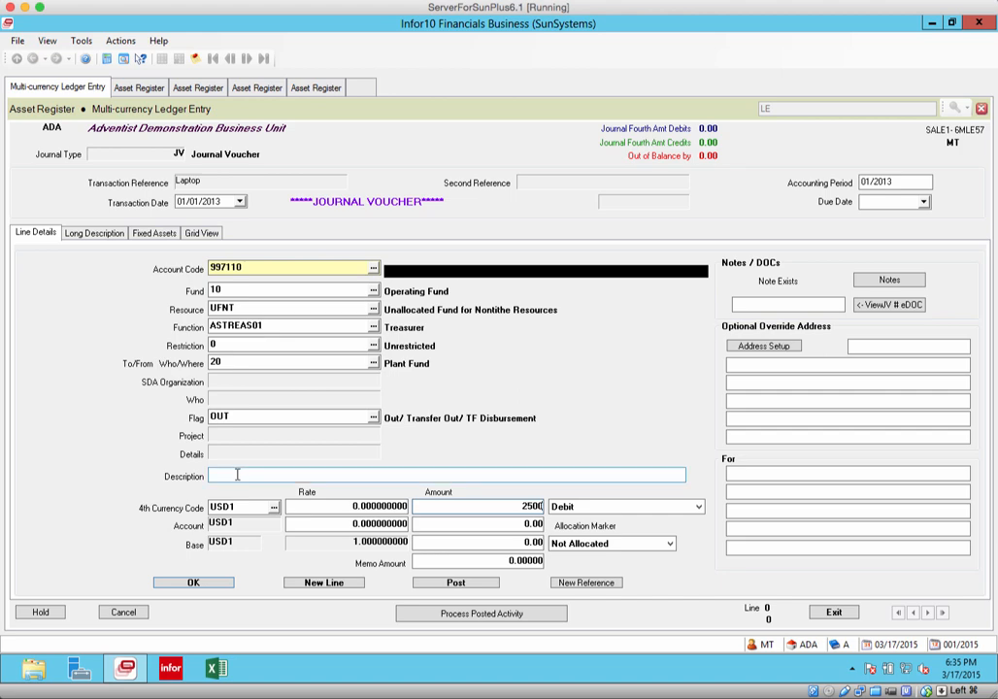
type("Purchase of Toshiba Laptop")
left_click(325, 583)
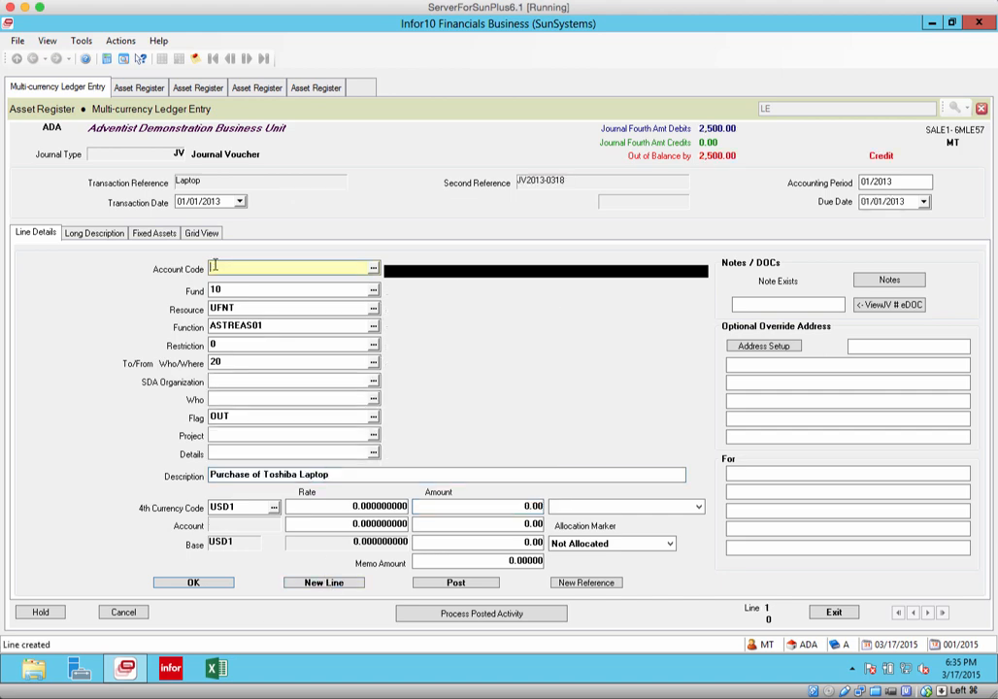
Assign account code 103110 to the second line and change its description to "Case Computer Company"
left_click(374, 269)
left_click(66, 588)
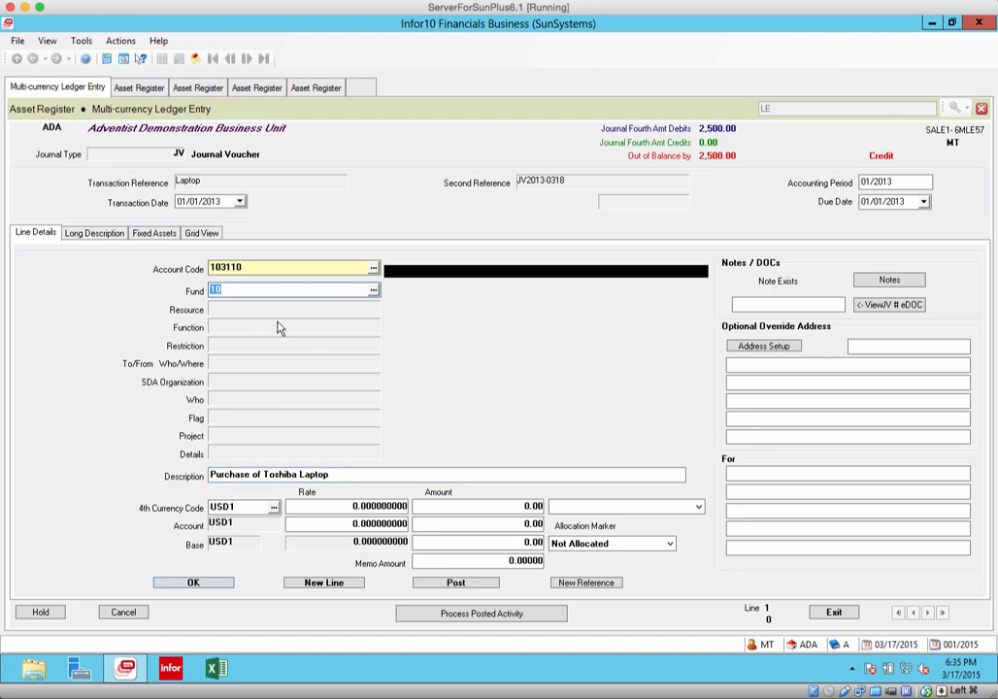
left_click_drag(332, 475, 378, 475)
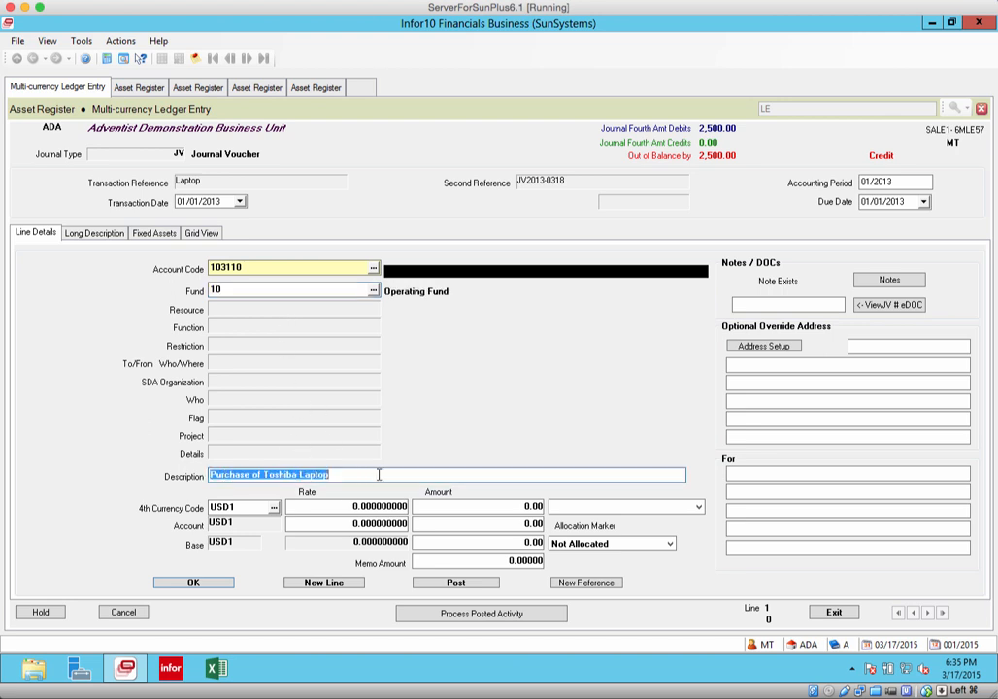
type("Case ")
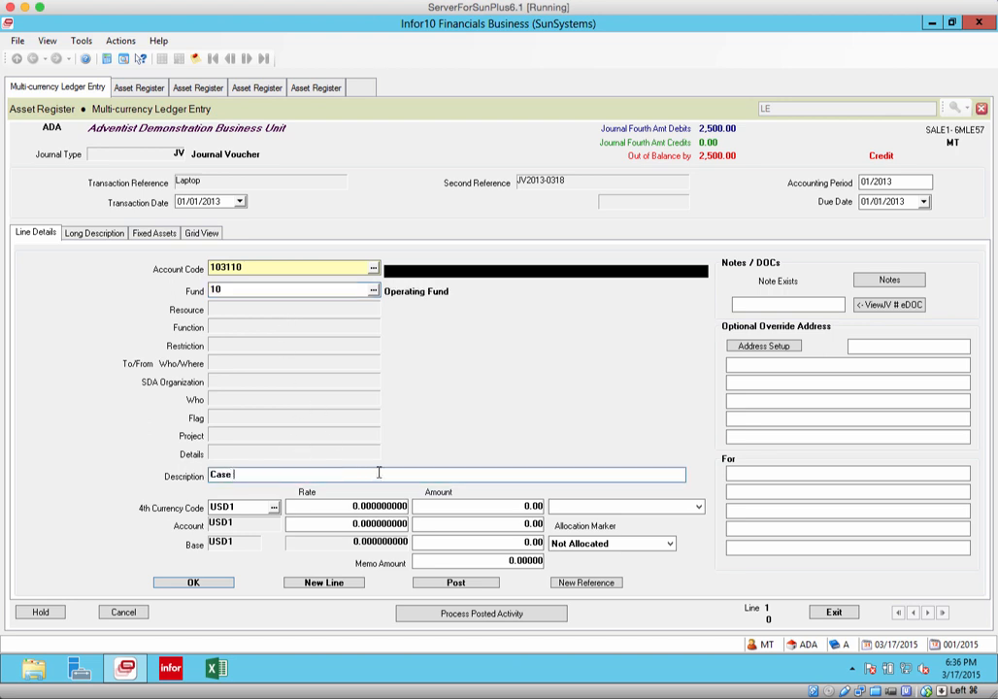
type("Computer Company")
Enter 2500 as a credit on the second line and save it to start a new line
left_click(525, 506)
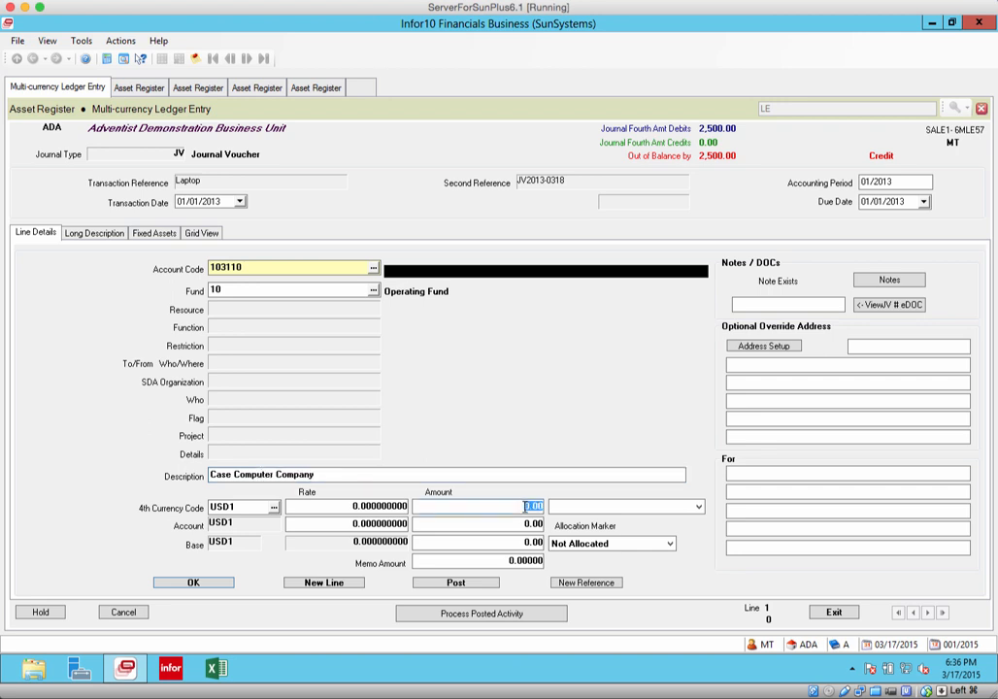
type("2,")
type("500")
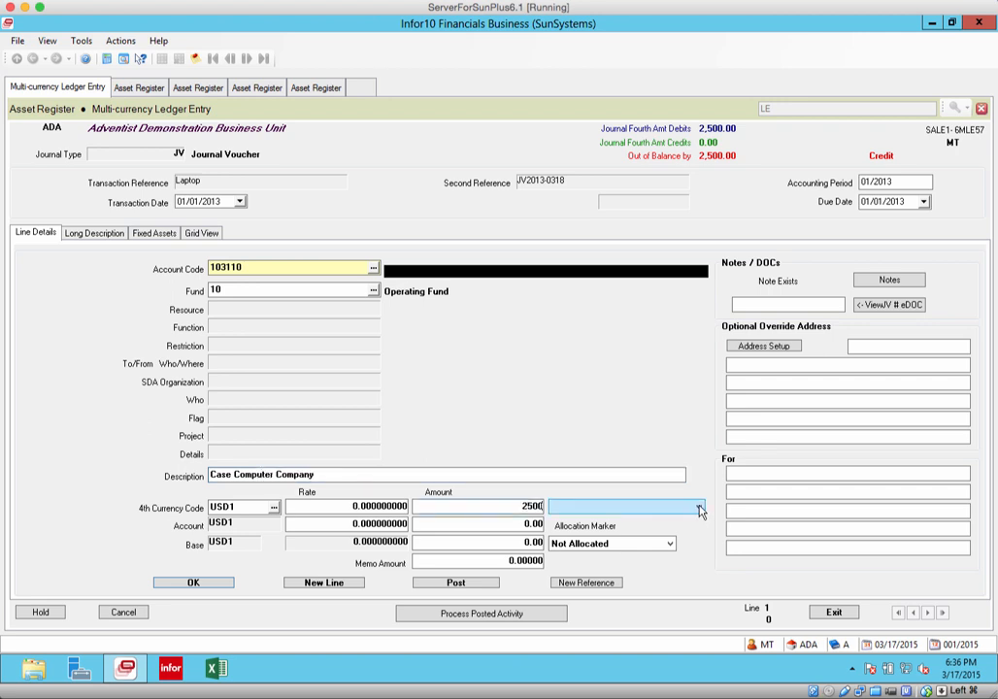
left_click(698, 505)
left_click(714, 516)
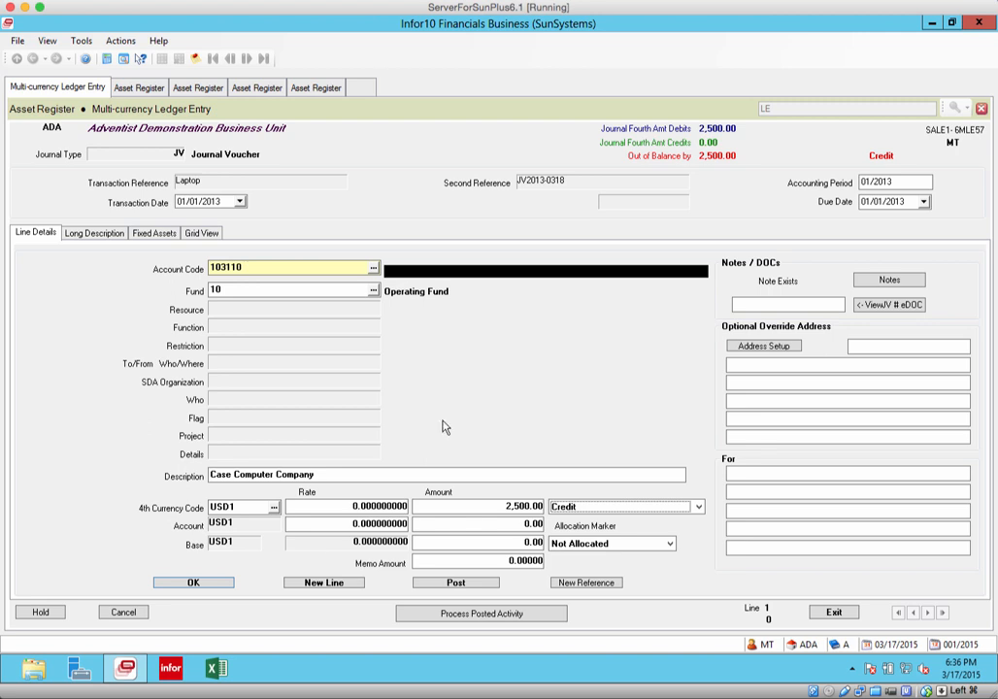
left_click(325, 584)
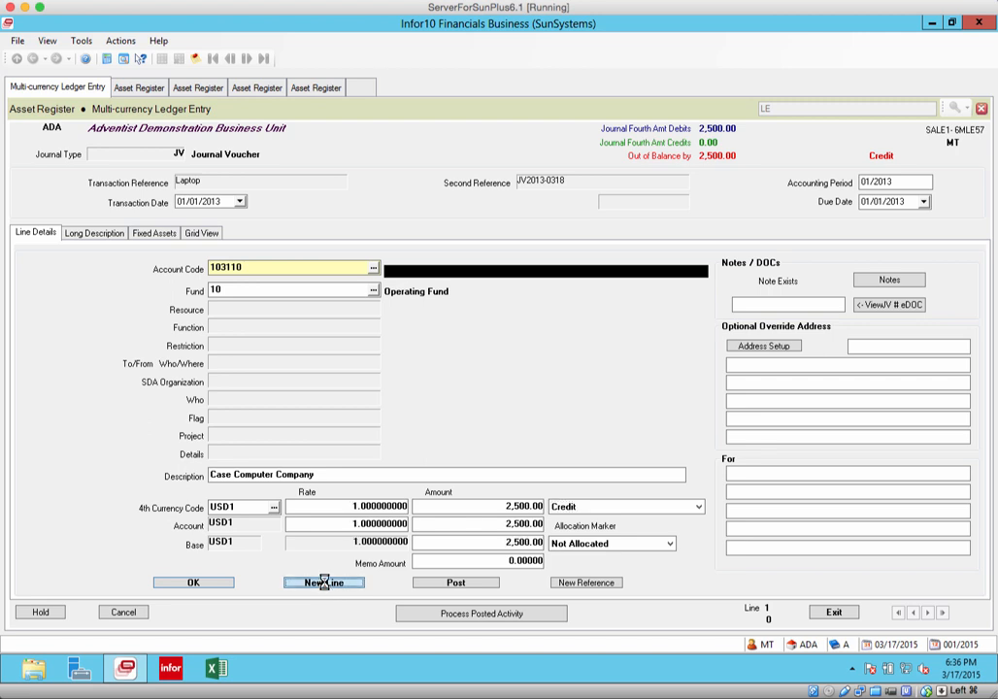
Set the third line's fund to 20 (Plant Fund) and enter a credit amount of 2500
left_click(239, 289)
type("2")
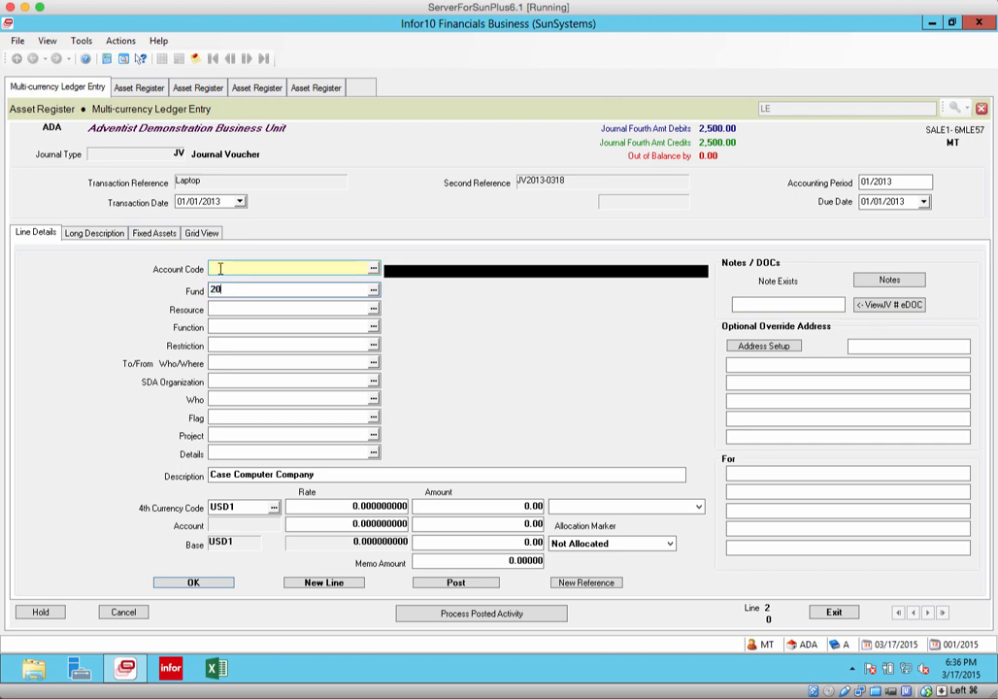
left_click(699, 508)
left_click(573, 521)
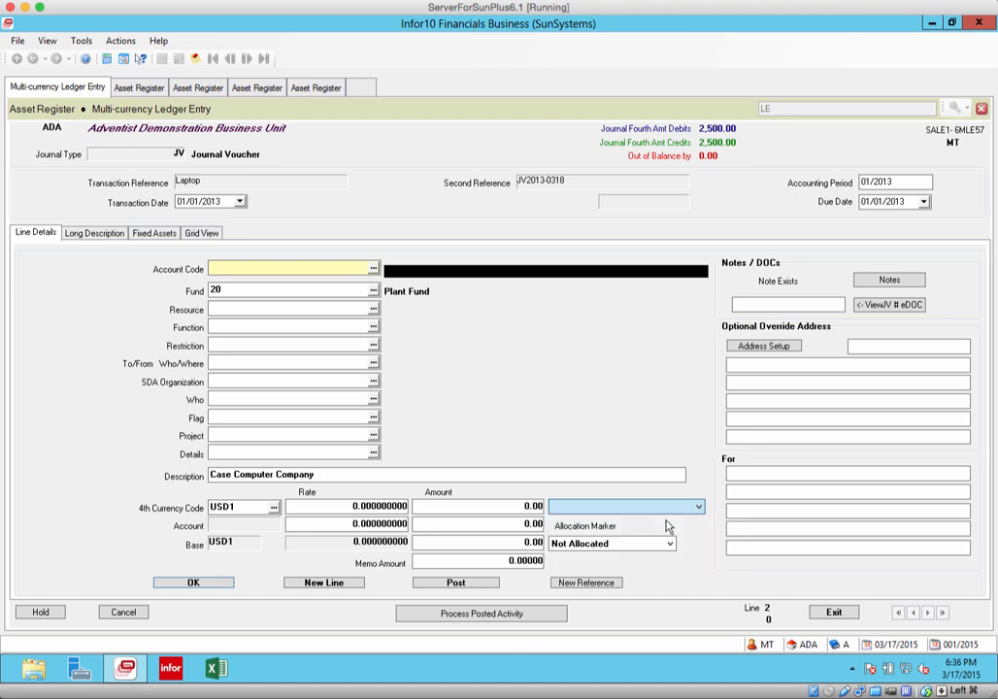
left_click(525, 506)
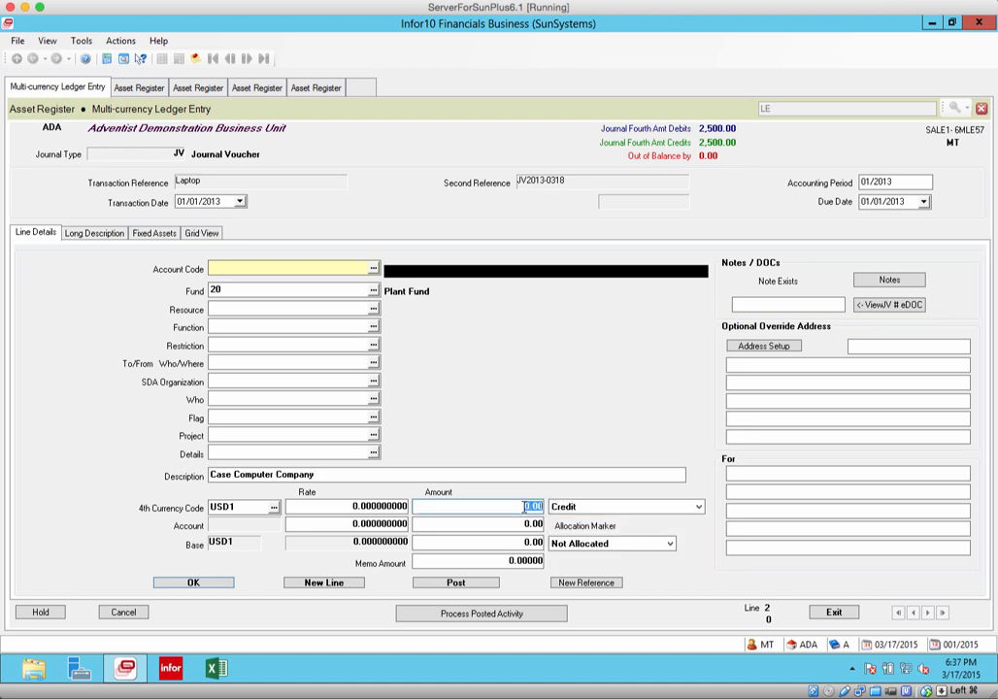
type("2500")
Assign account code 997110 and resource UFIN (Unallocated Invested in Plant Resources) to the third line
left_click(263, 265)
type("997110")
key("Tab")
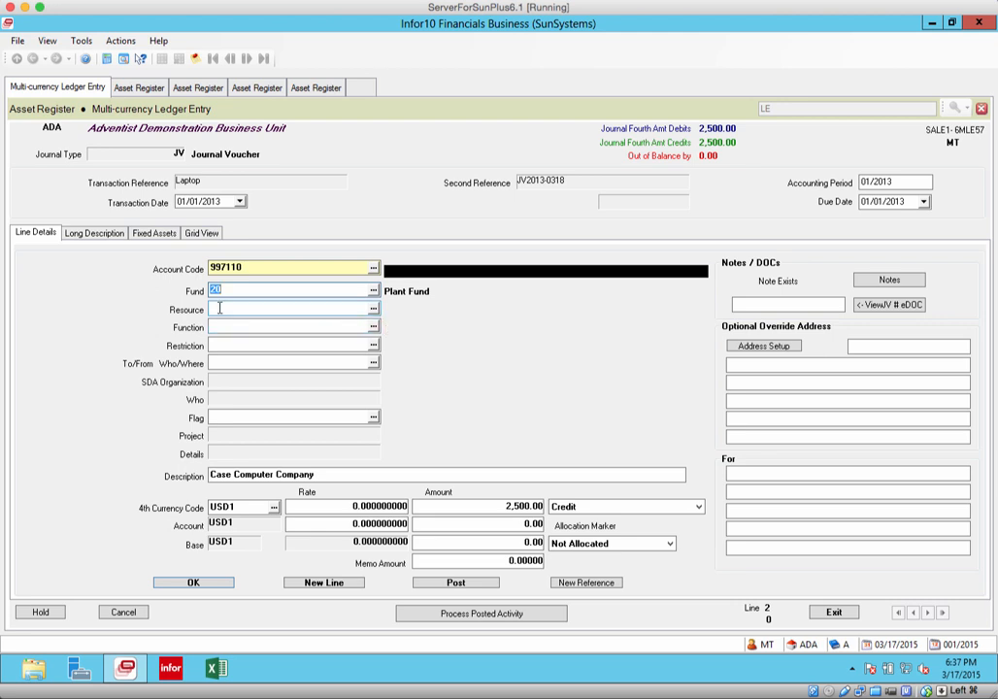
left_click(221, 308)
left_click(374, 309)
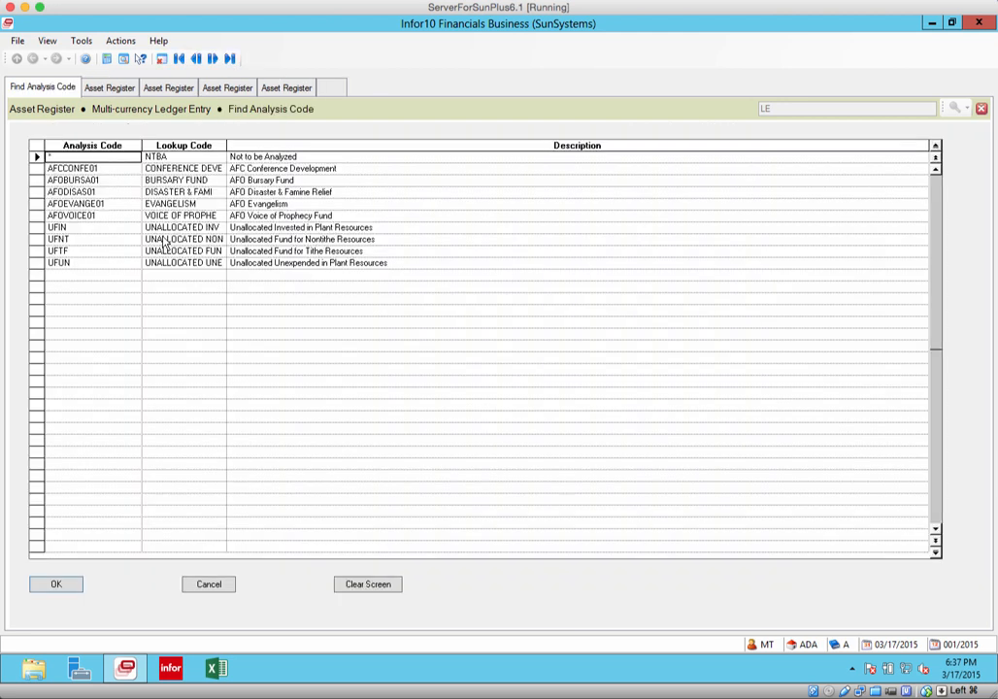
left_click(68, 229)
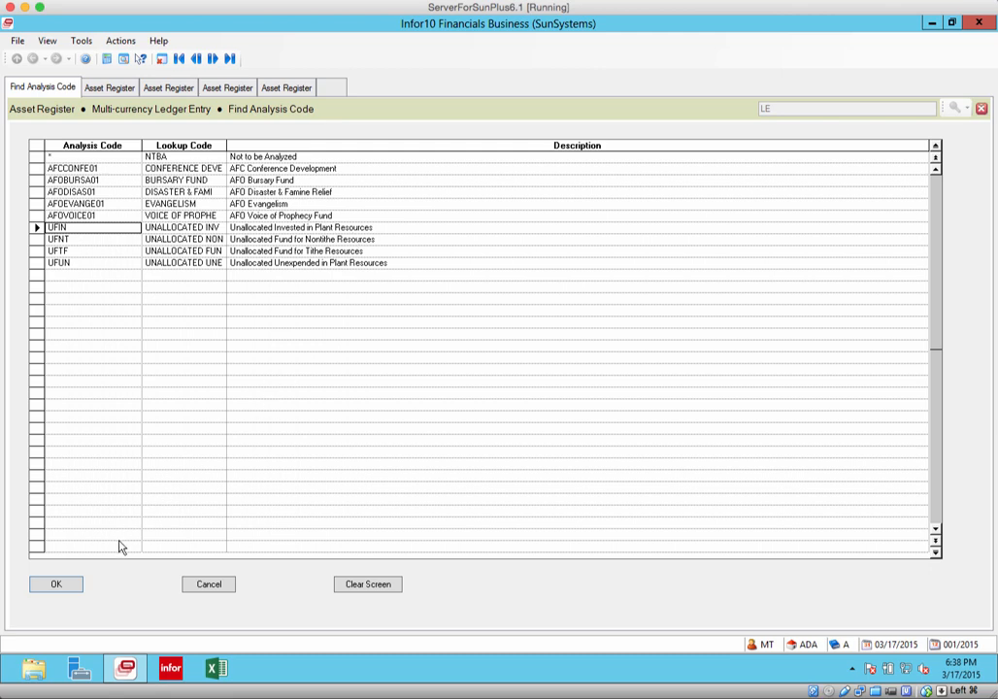
left_click(76, 584)
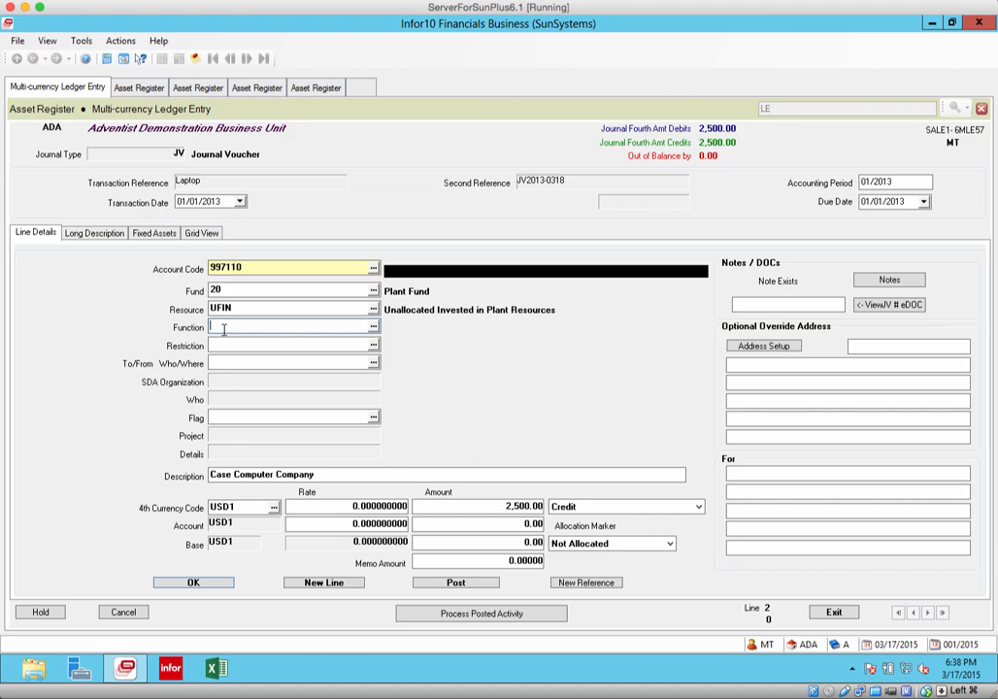
Set the third line's function to SUGENER01 (General Institutional)
left_click(377, 330)
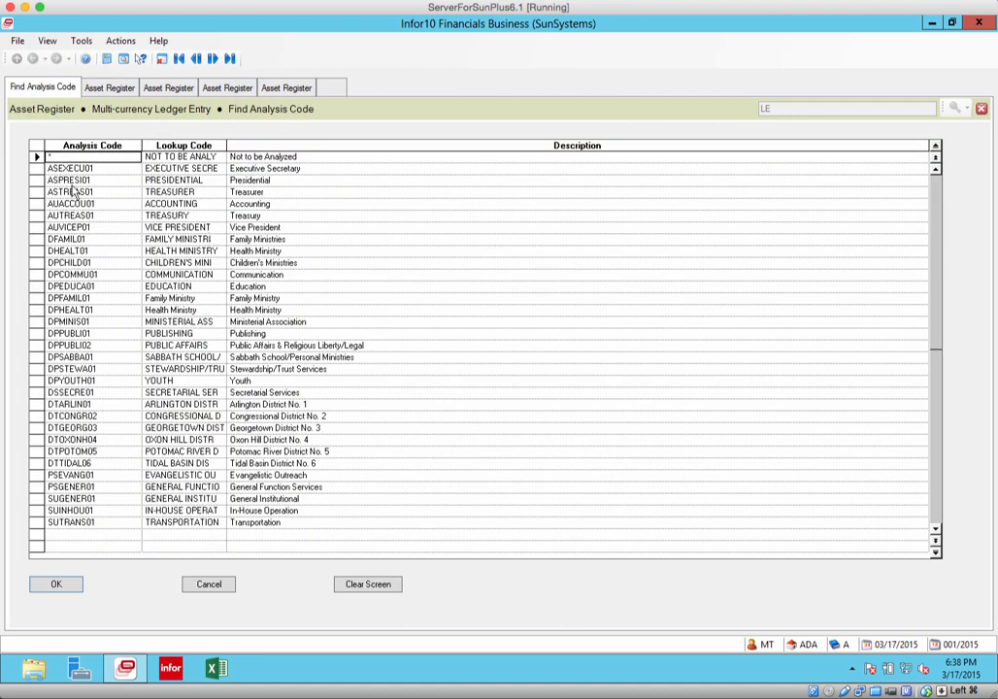
left_click(74, 499)
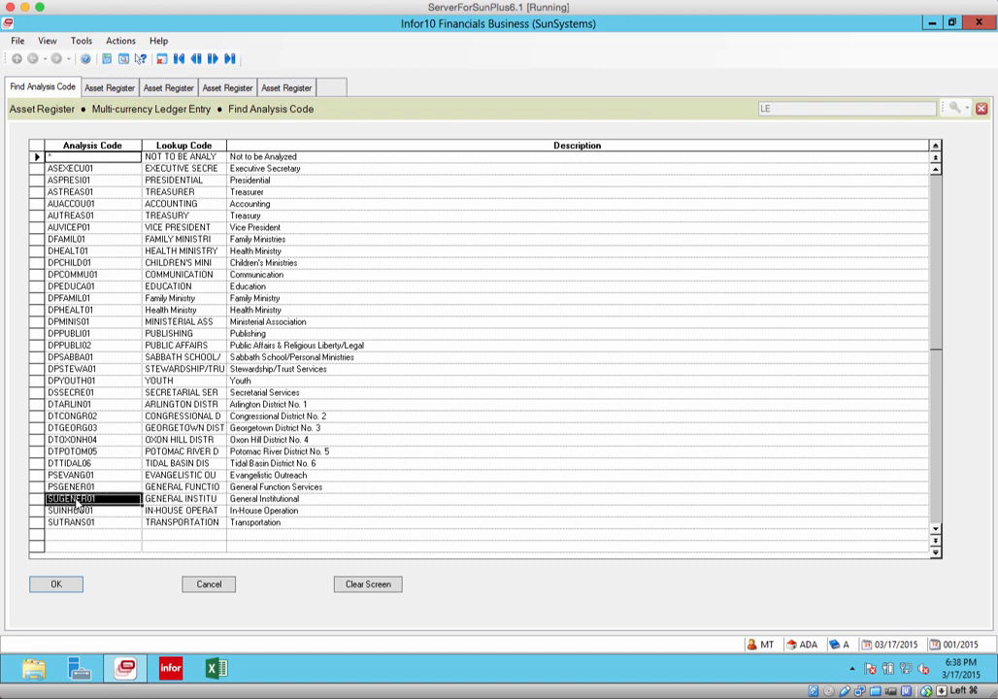
left_click(75, 584)
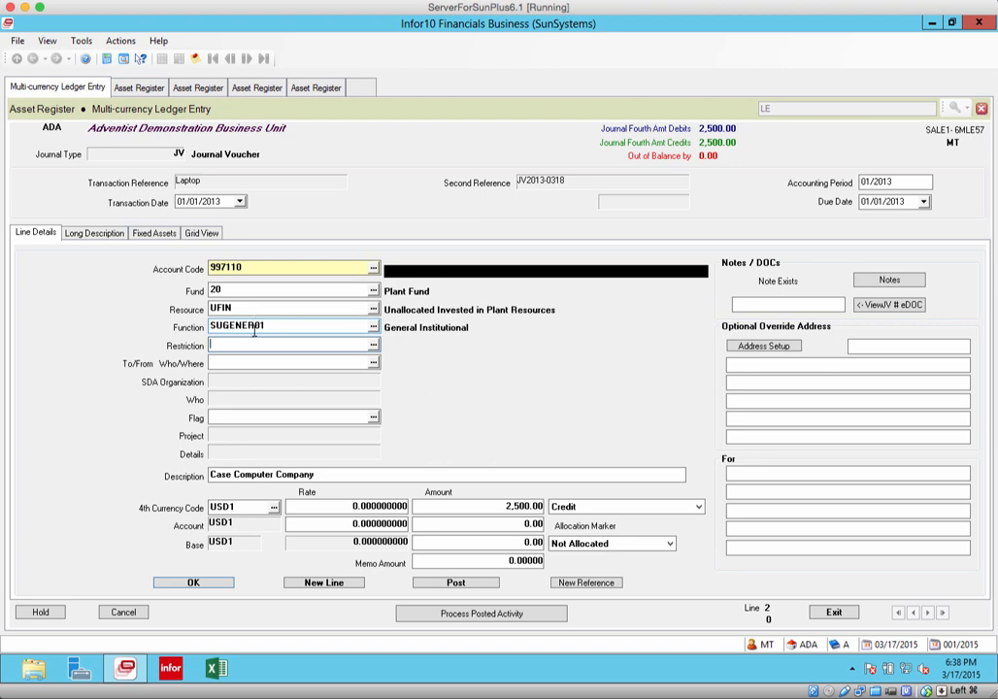
Set the third line's restriction to 0 (Unrestricted)
type("01")
key("Tab")
left_click(208, 585)
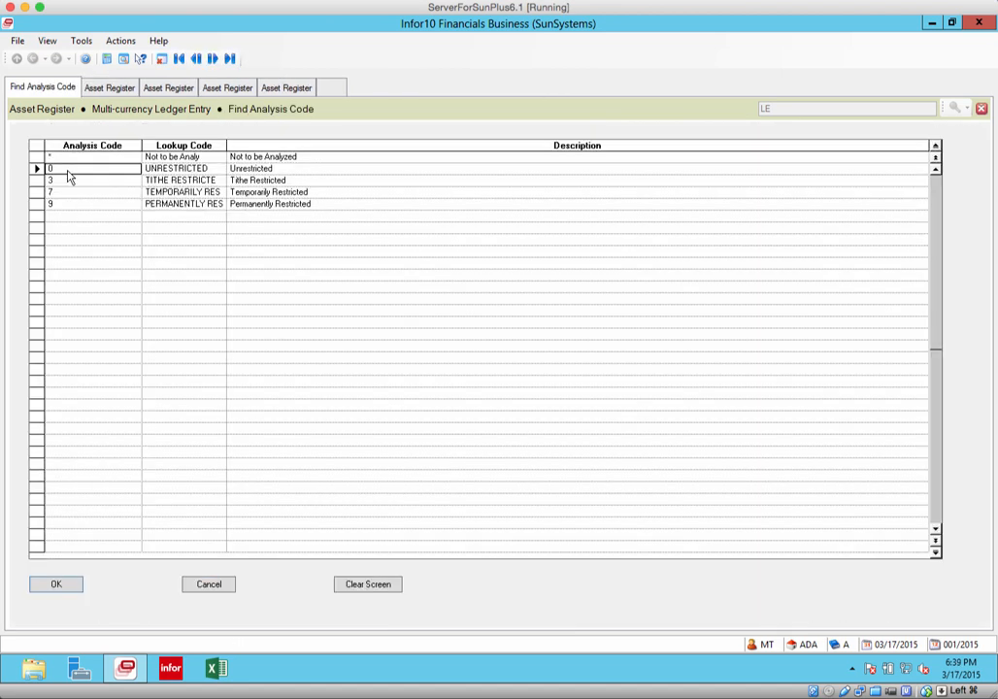
left_click(57, 586)
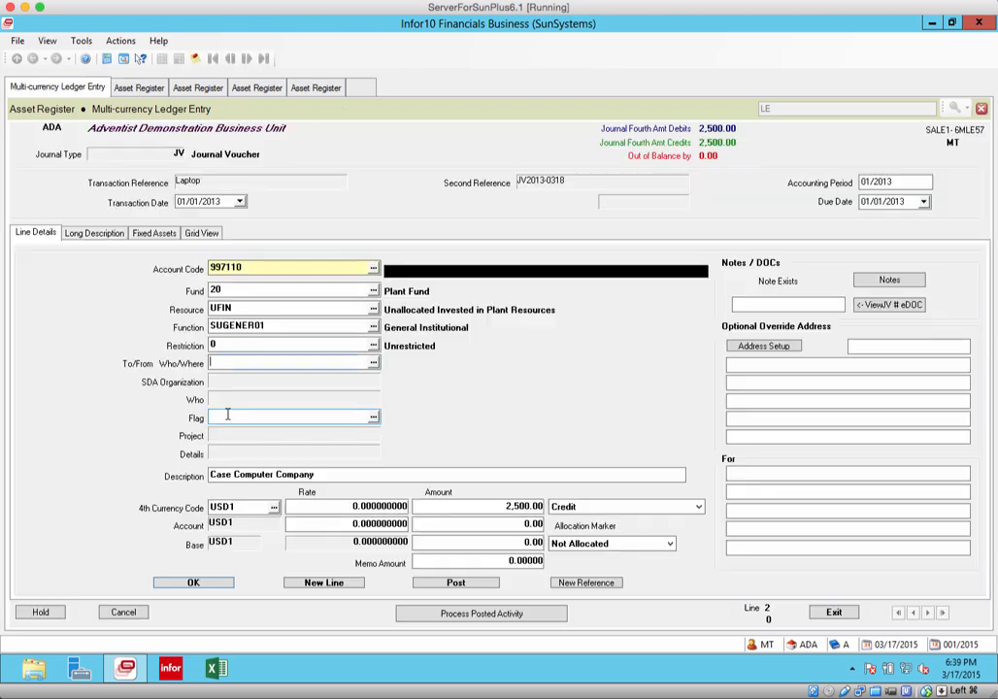
Complete the third line with flag IN (Transfer In) and To/From Who/Where 10, and start a new line
left_click(374, 418)
left_click(56, 586)
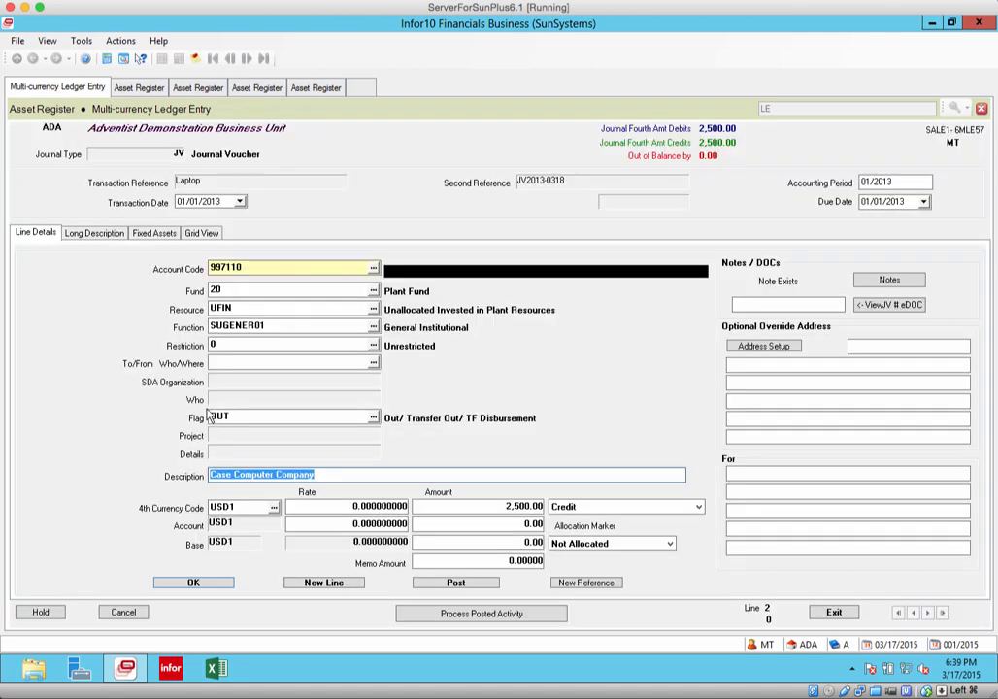
left_click(215, 361)
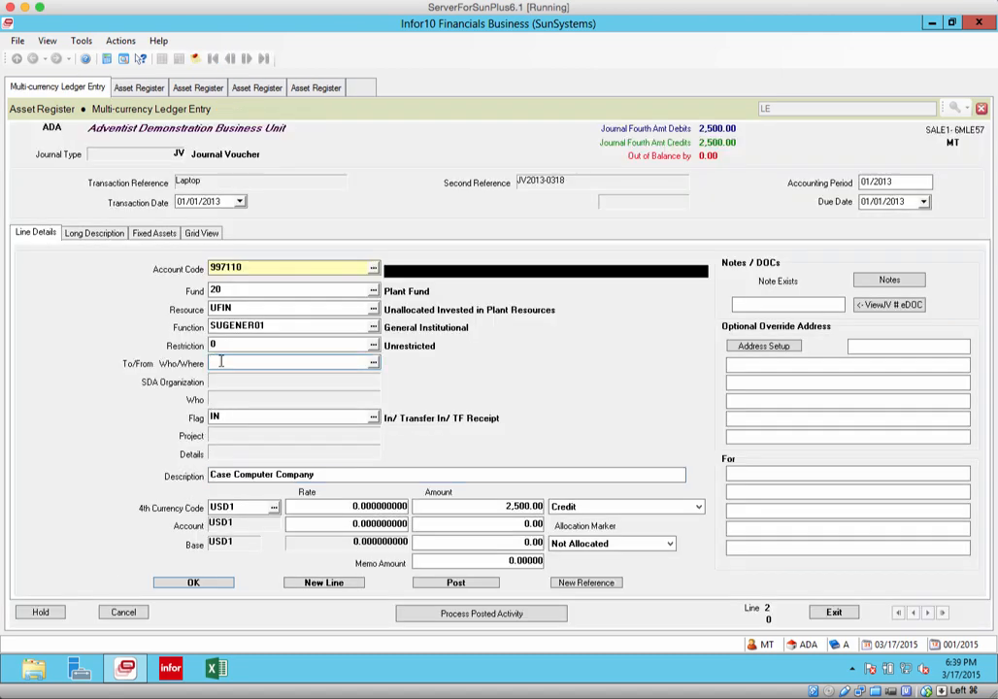
type("10")
left_click(348, 585)
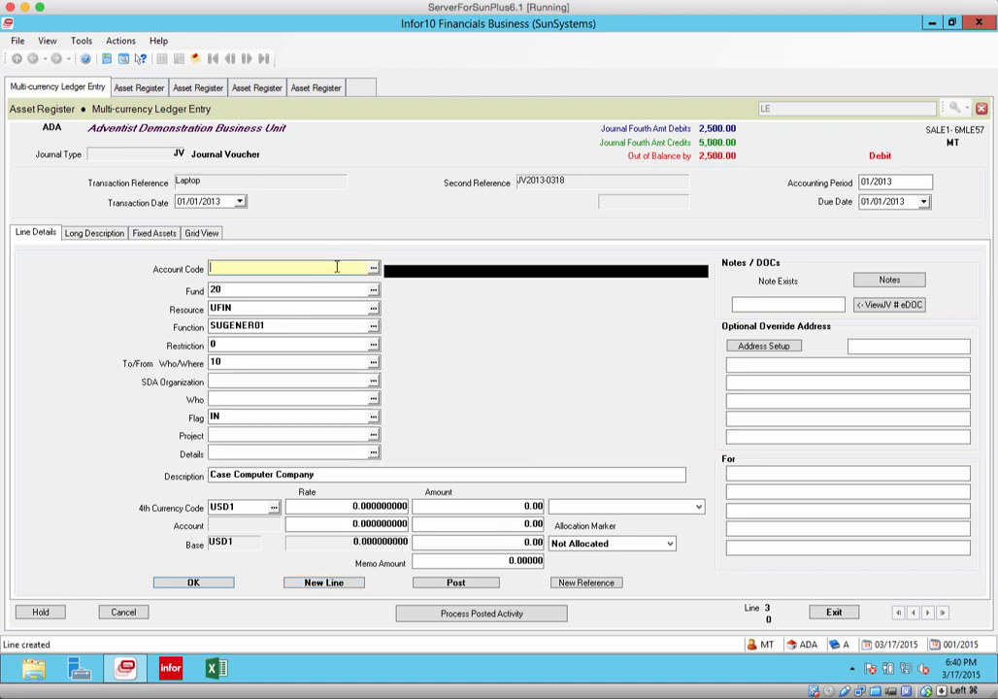
Assign account code 205205 (Furnishings and Equipment) to the fourth line
type("2")
left_click(373, 268)
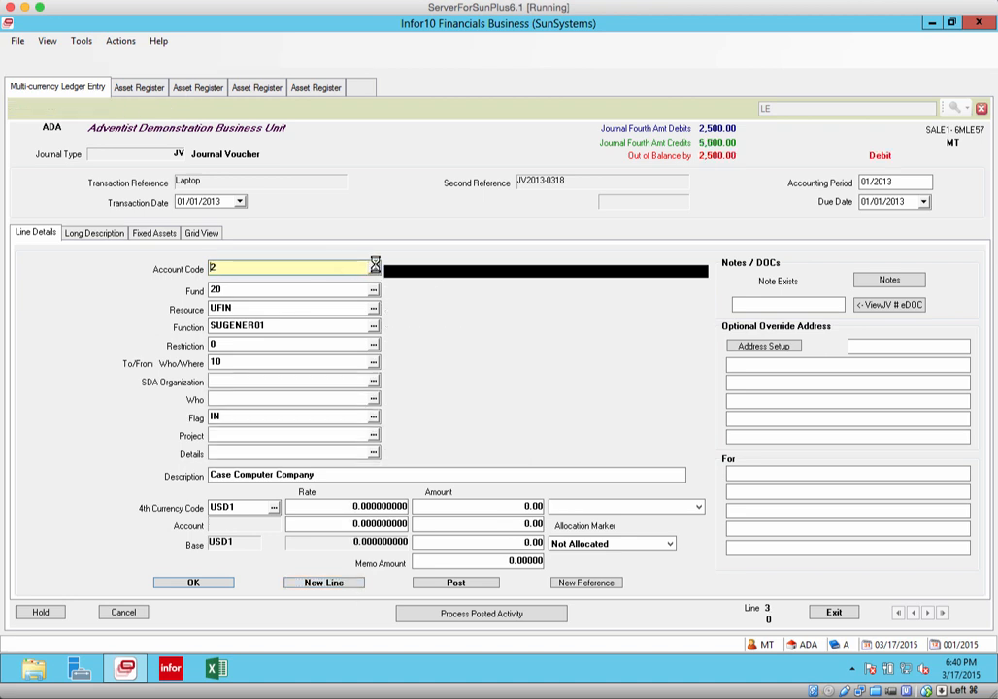
left_click(44, 239)
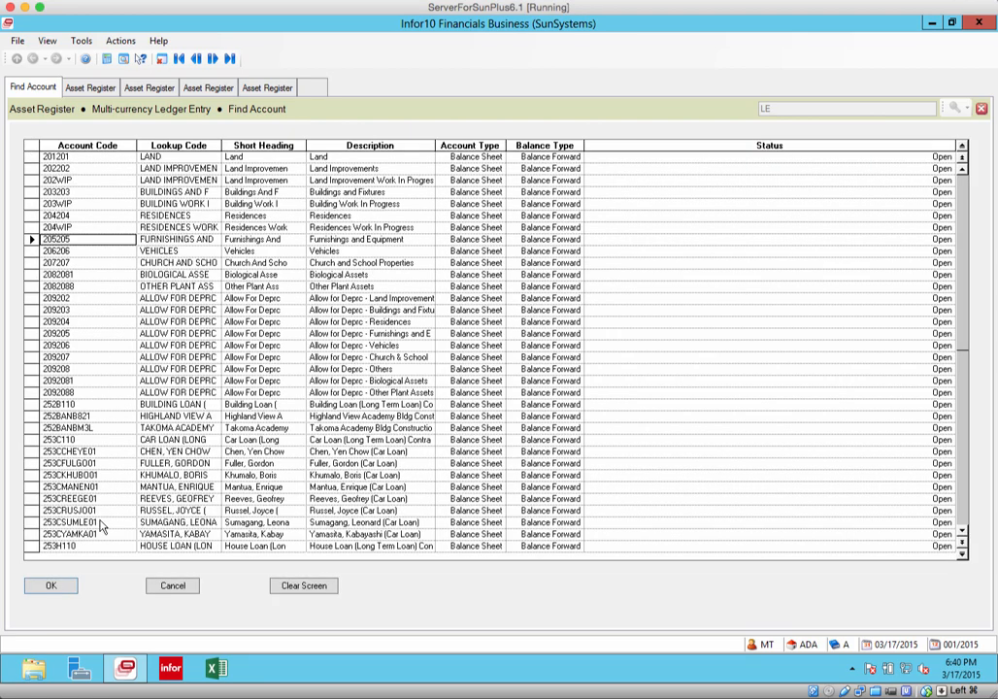
left_click(51, 586)
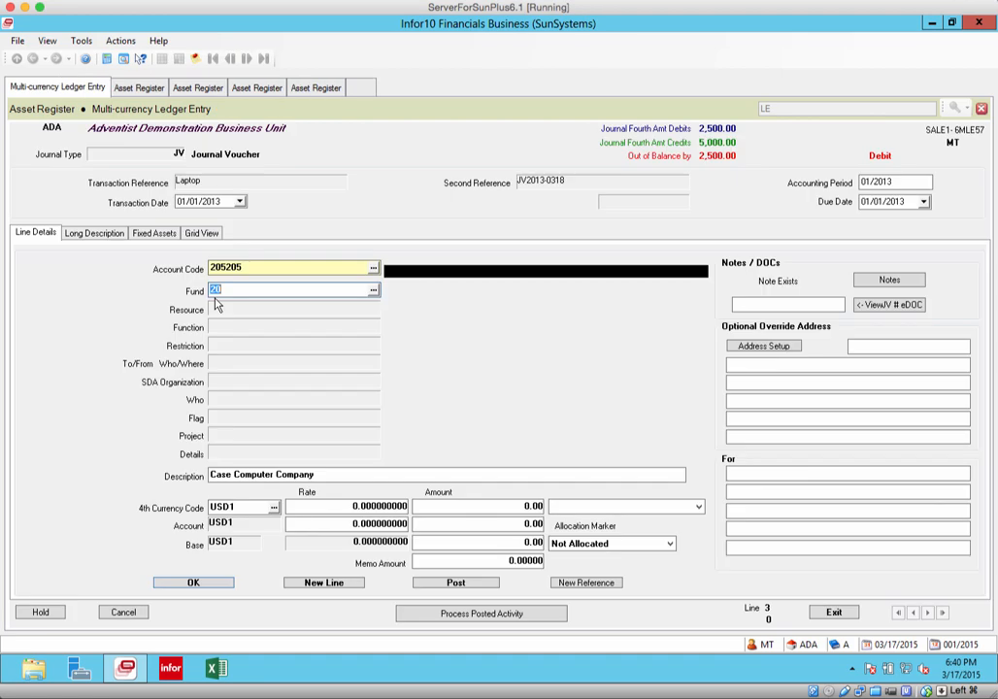
Enter 2500 as a debit on the fourth line and describe it as "Purchase of Toshiba Laptop"
left_click(524, 506)
type("2500")
left_click(698, 506)
left_click(572, 536)
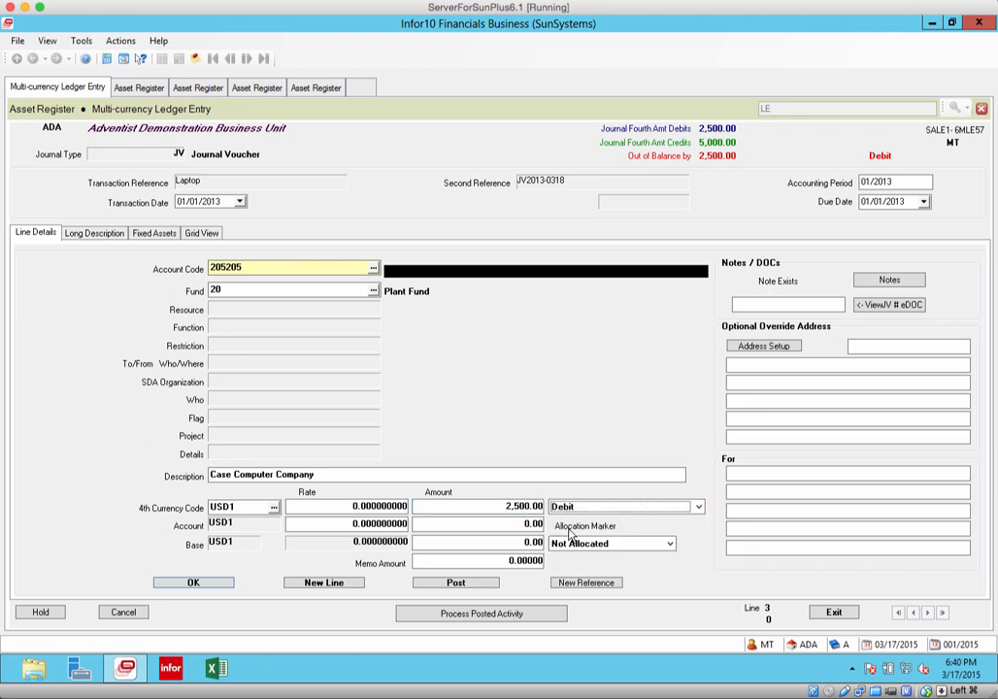
left_click(395, 476)
type("Purchase of Toshiba Laptop")
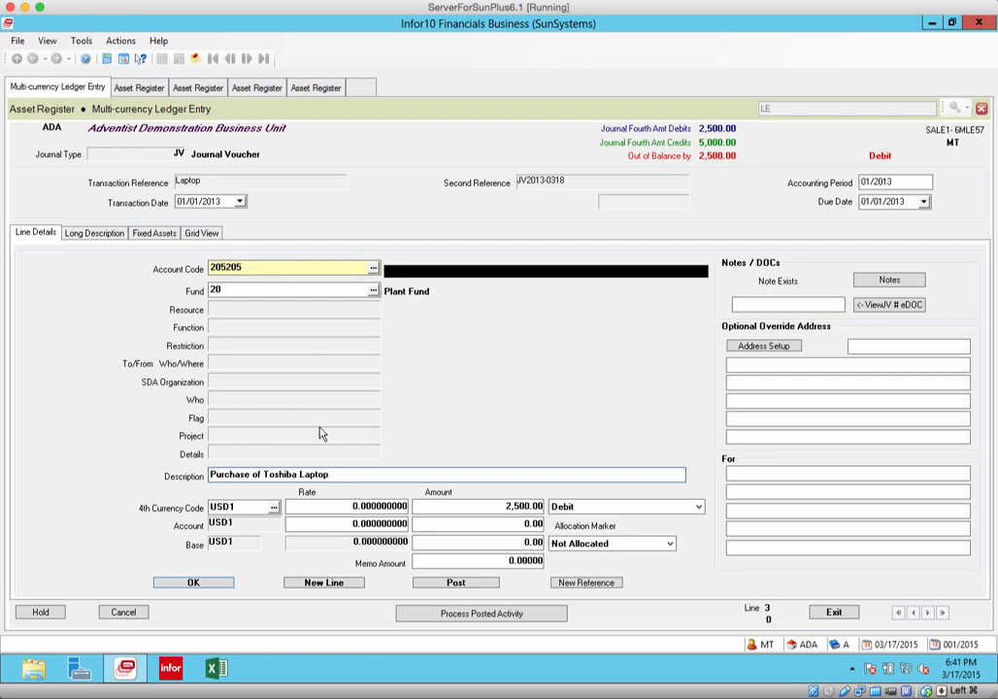
Review all the journal's lines in the grid view, dismissing the business rules messages, and return to the line details
left_click(201, 235)
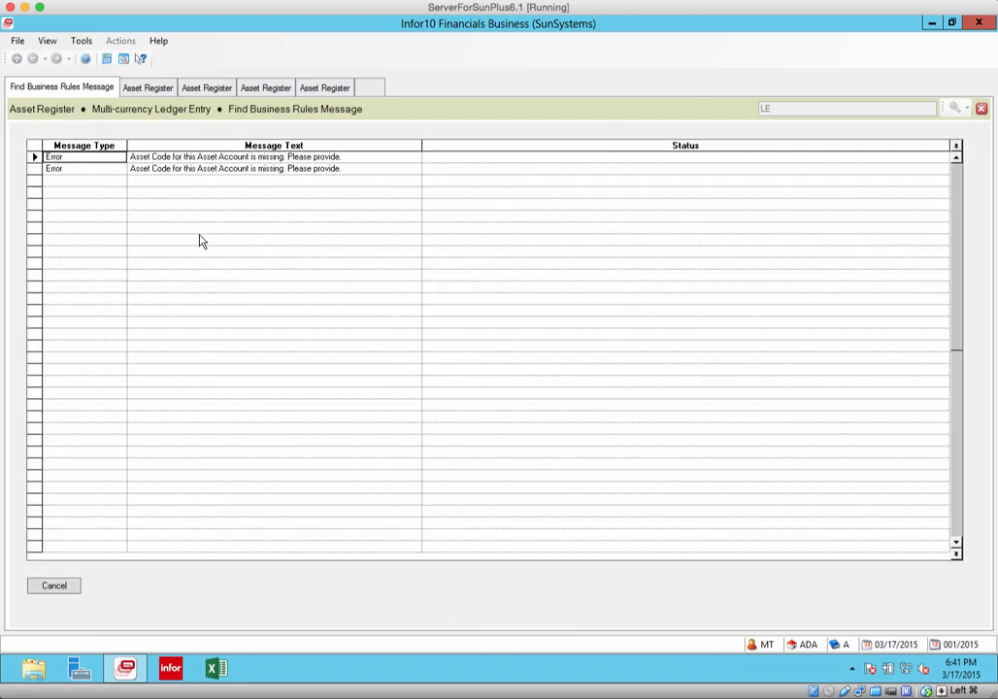
left_click(54, 586)
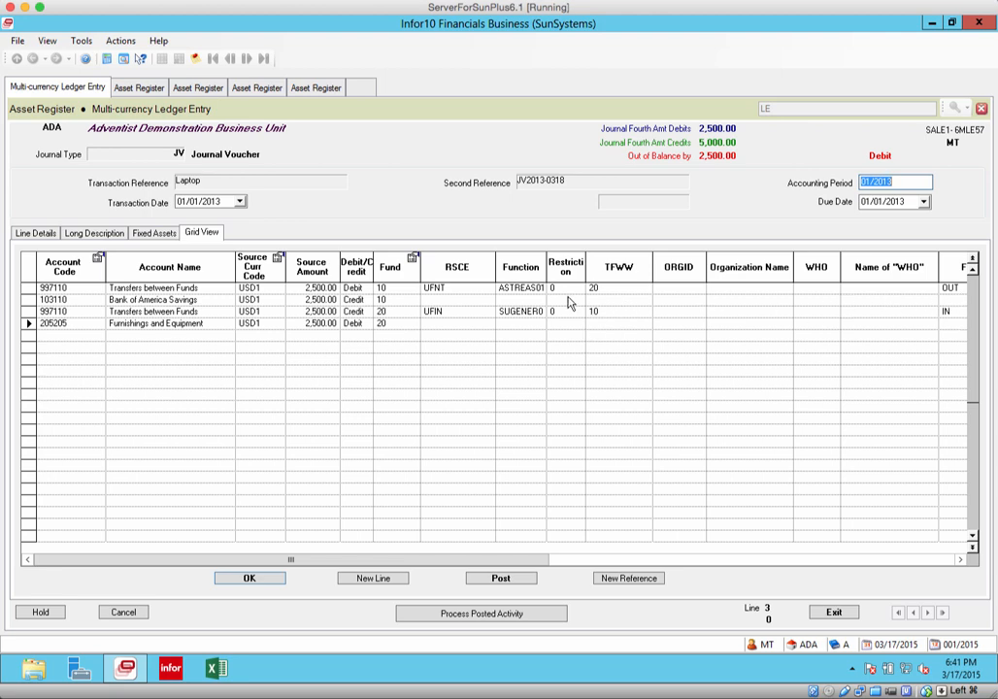
left_click(44, 234)
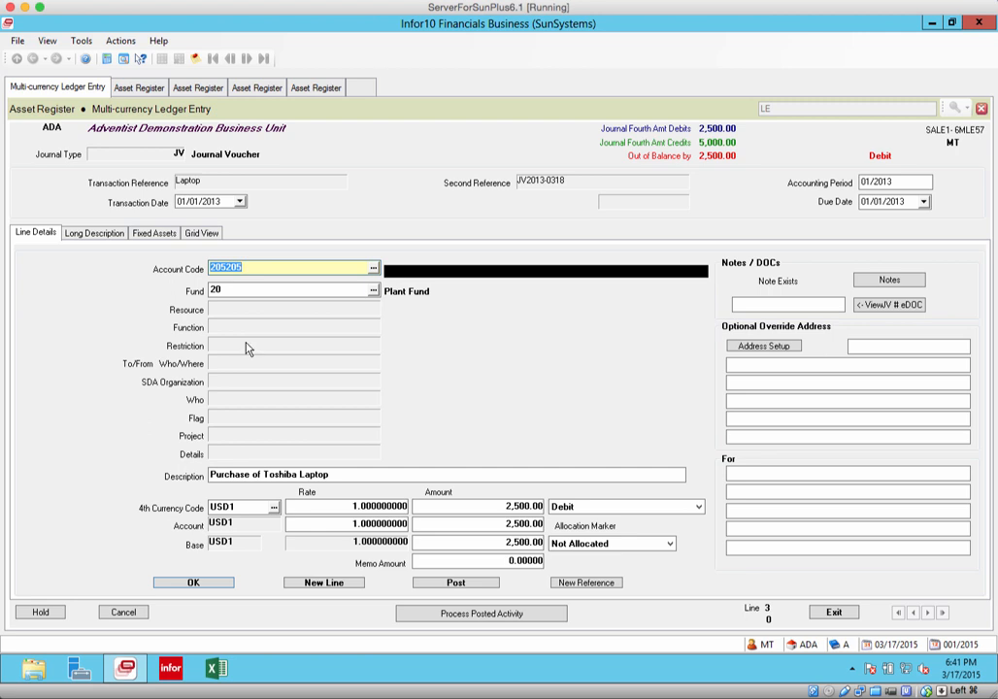
Link the fourth line to fixed asset code E0021 (Toshiba Laptop)
left_click(156, 235)
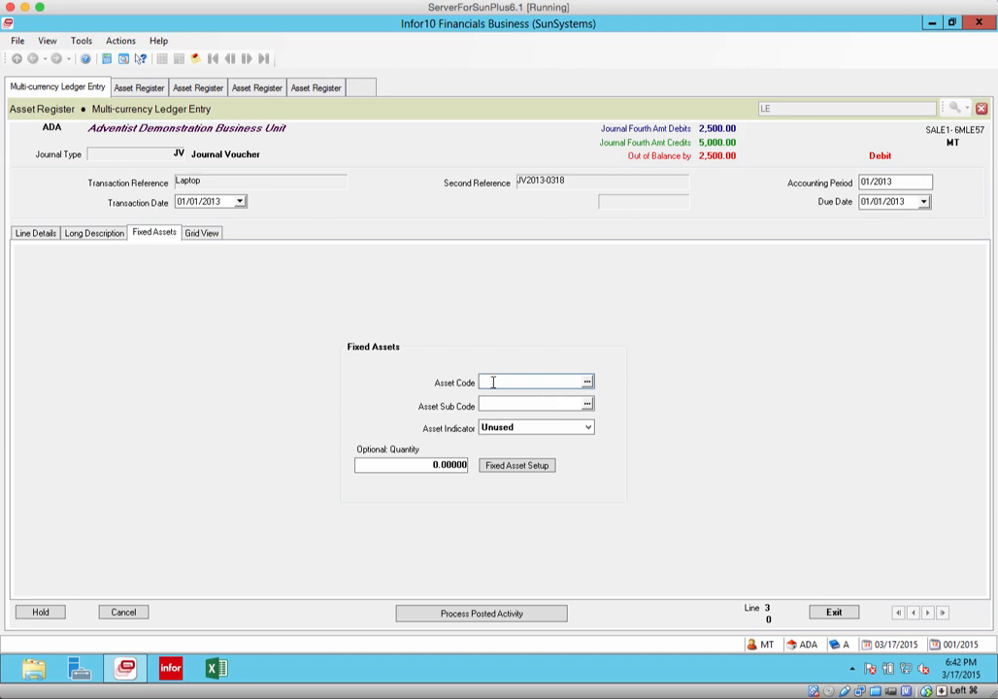
type("E")
left_click(590, 383)
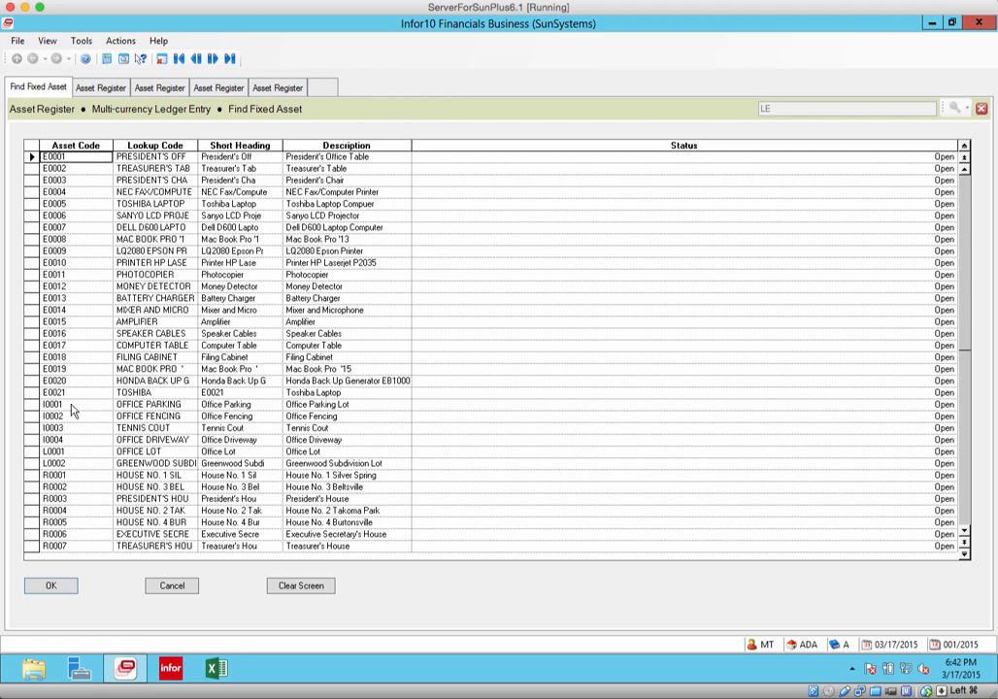
left_click(65, 396)
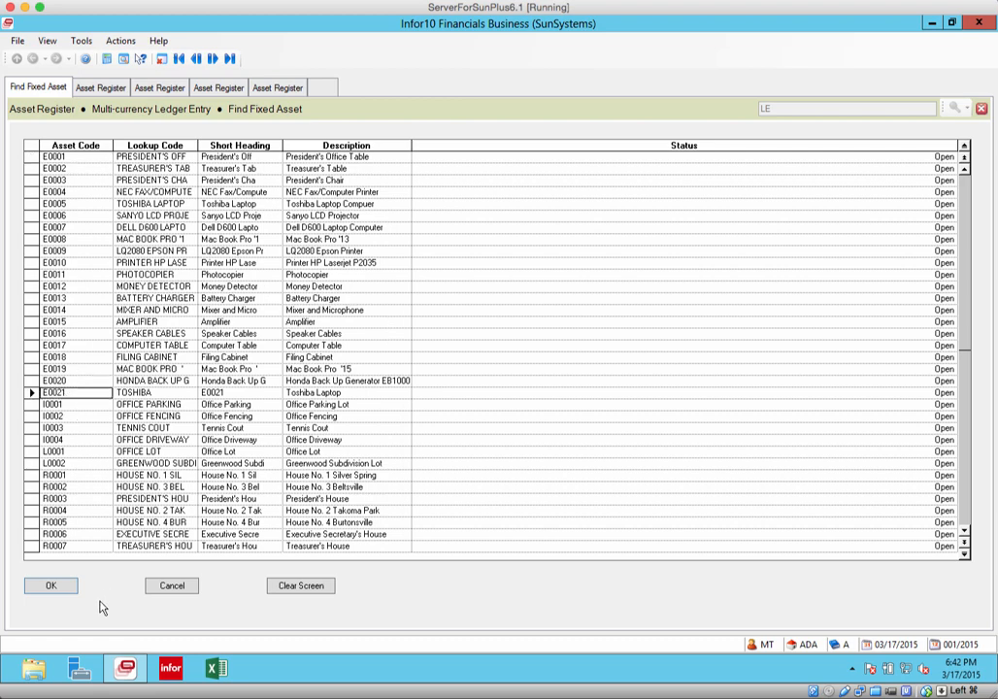
left_click(52, 587)
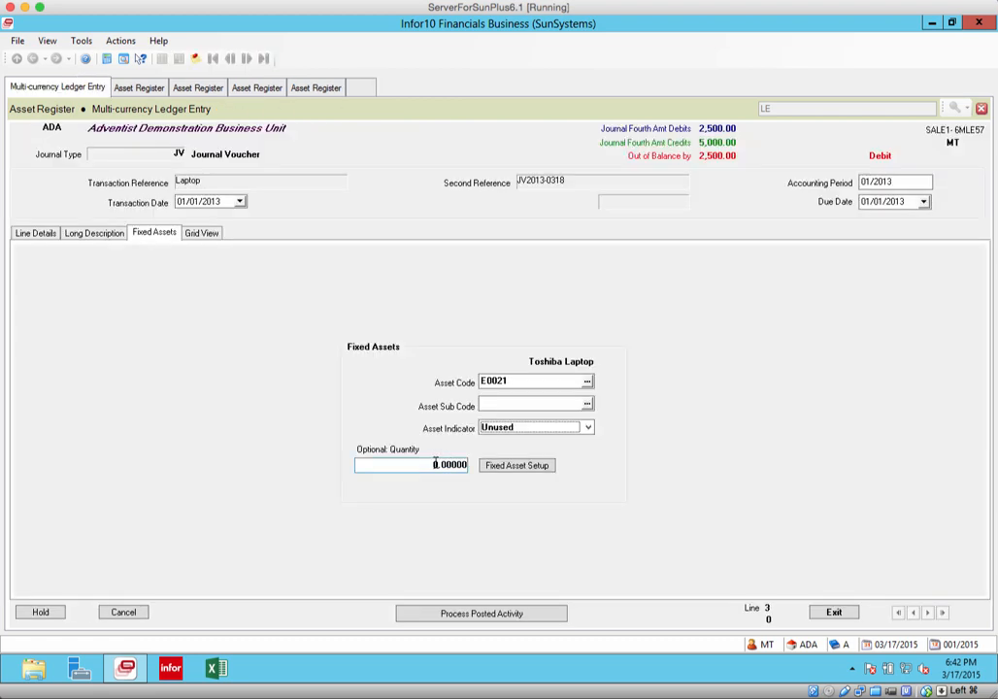
Set the fixed asset quantity to 1 and the asset indicator to Initial
type("1")
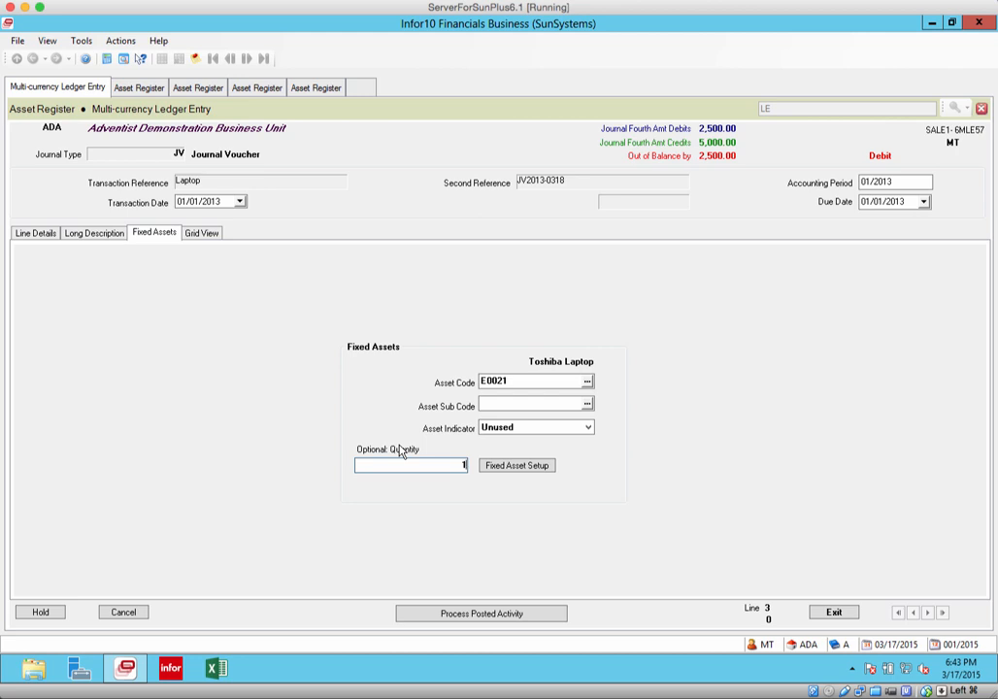
left_click(588, 433)
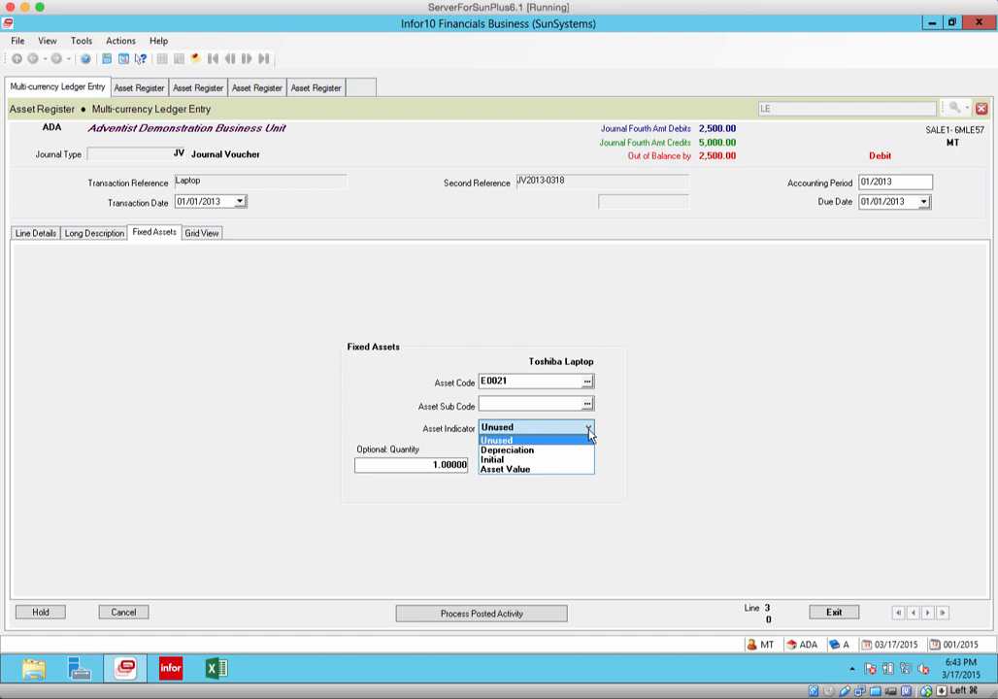
left_click(544, 459)
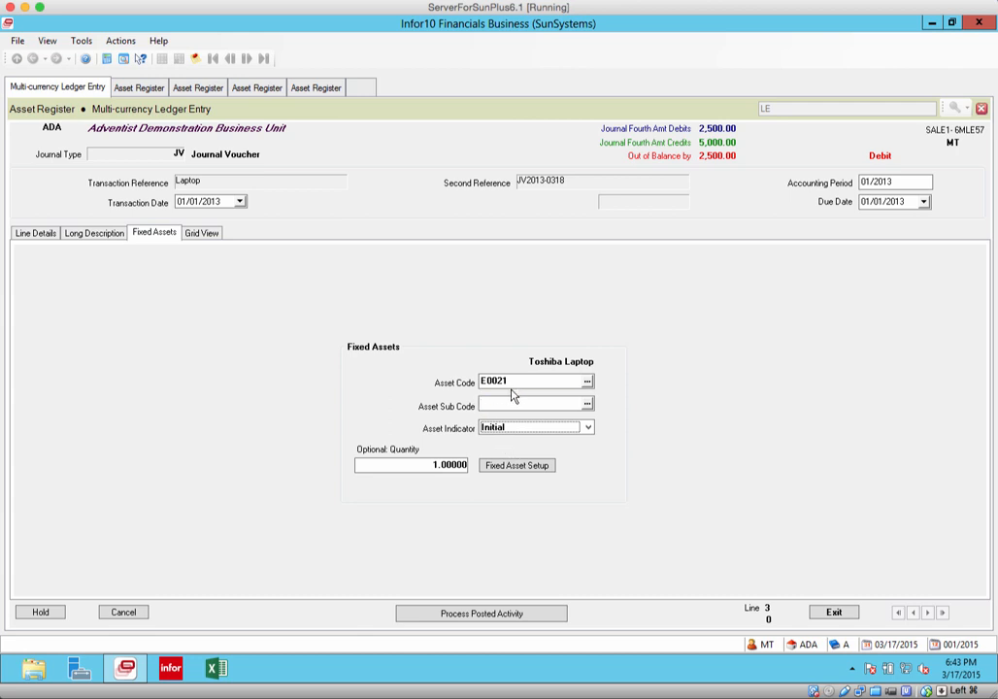
left_click(587, 429)
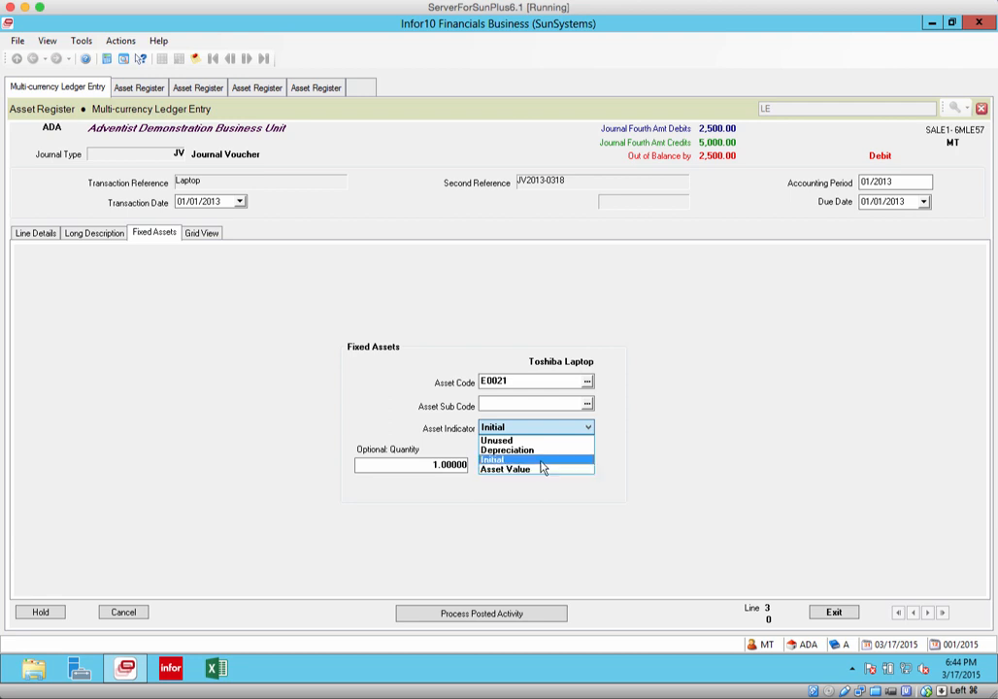
left_click(539, 460)
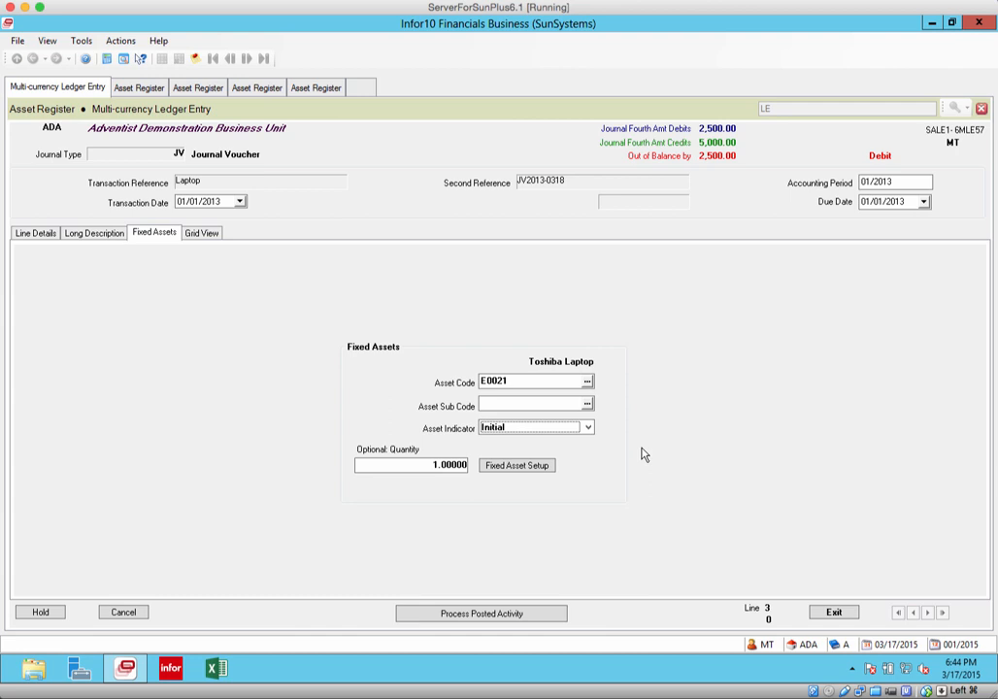
Recheck the fourth line's details and post the journal voucher
left_click(36, 234)
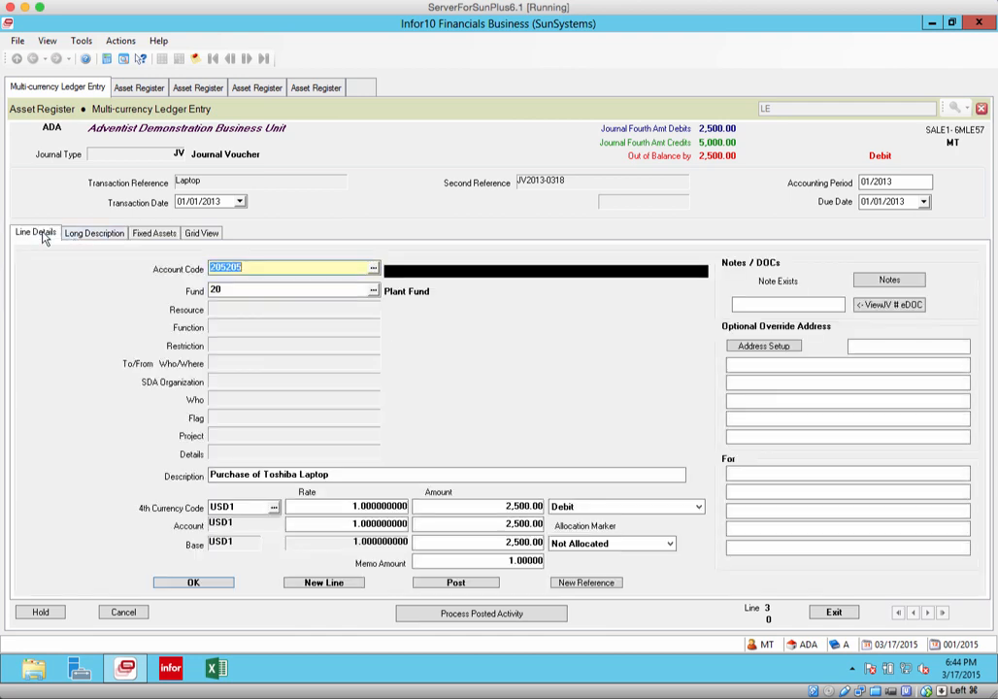
left_click(144, 234)
left_click(436, 584)
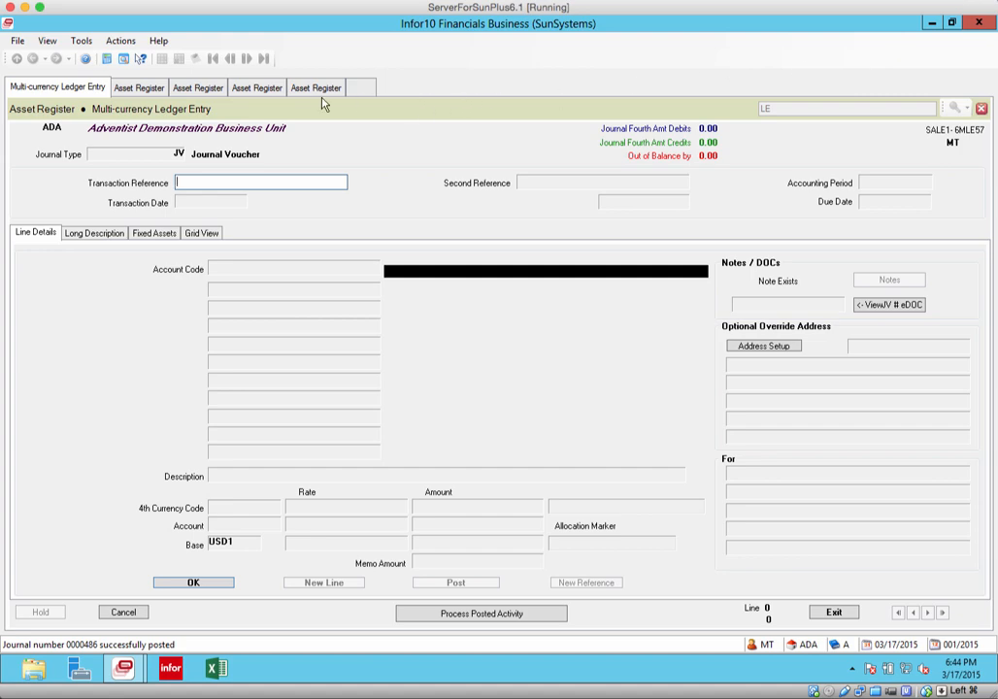
Open the fixed asset records from another Asset Register session
left_click(256, 89)
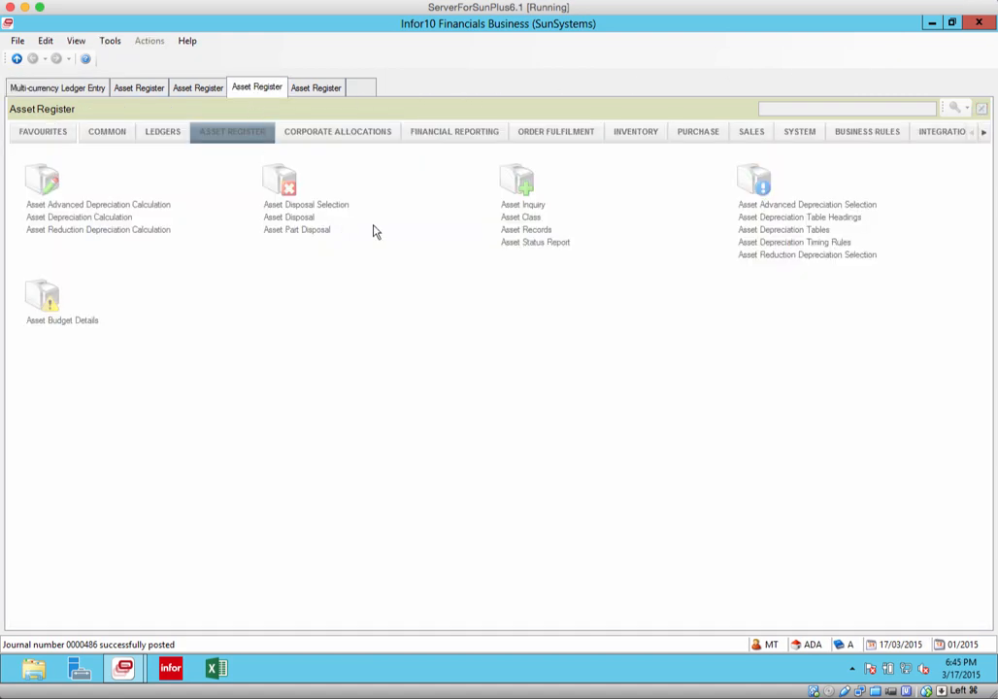
left_click(525, 230)
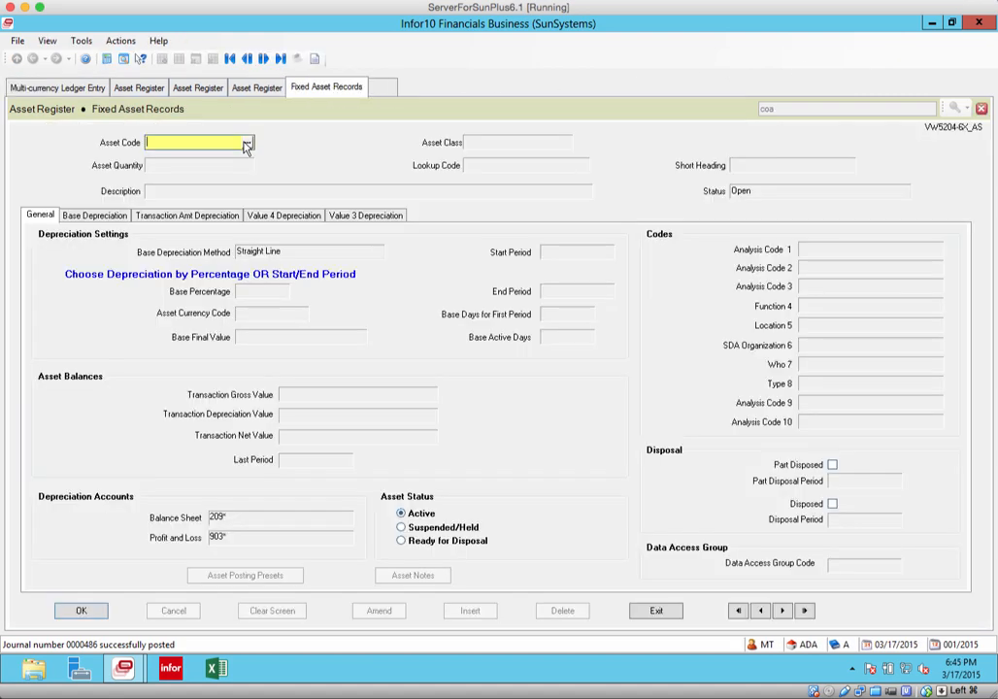